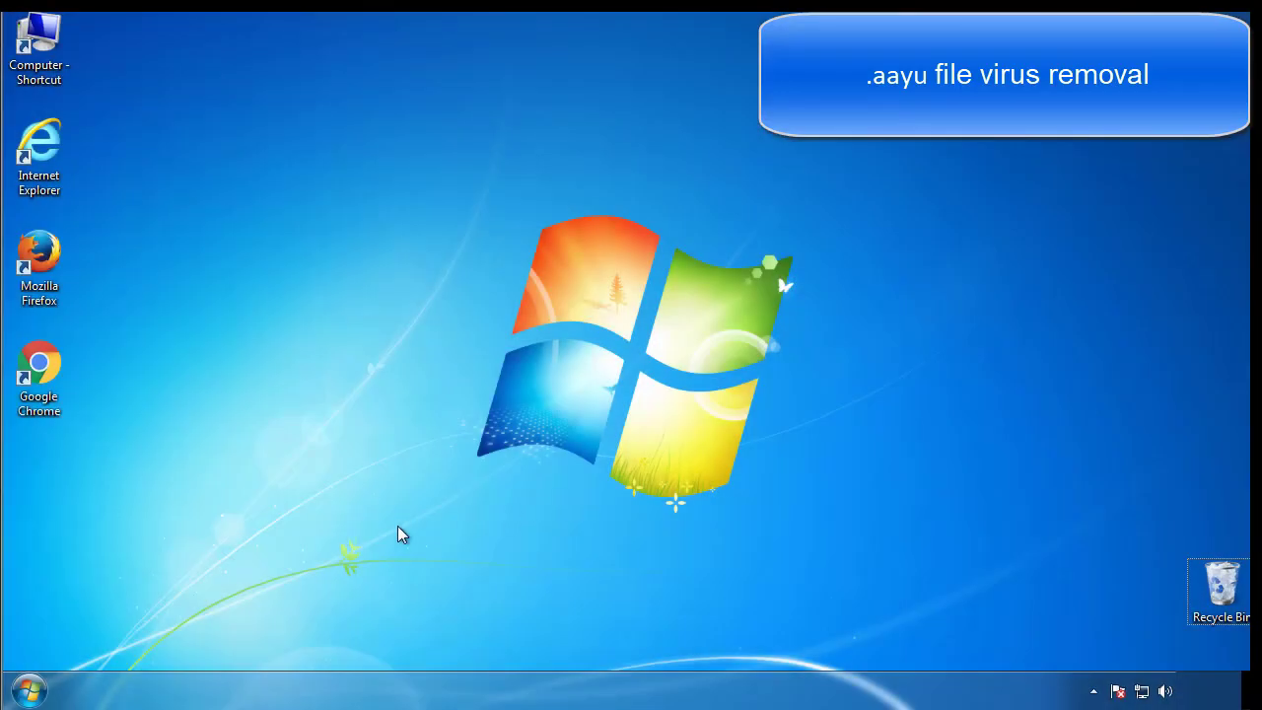
Step: Enable Minimal safe boot in msconfig's Boot tab and restart into Safe Mode
left_click(32, 690)
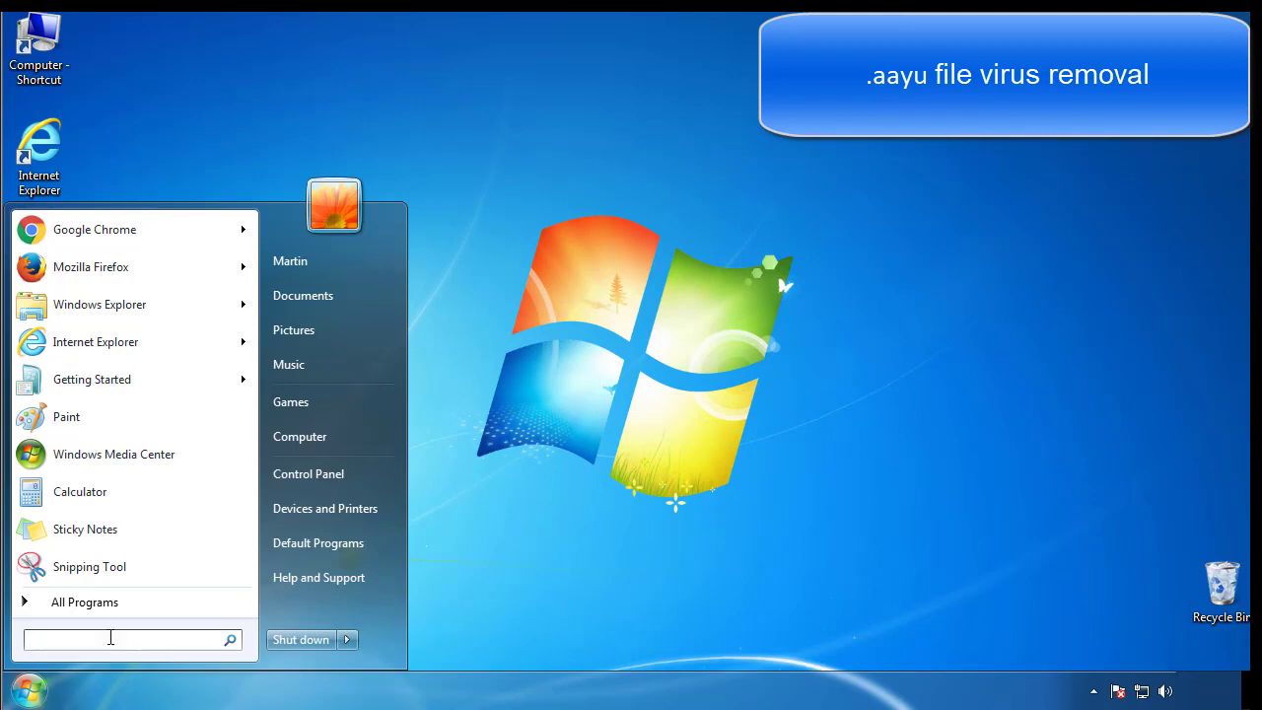
type("msconfig")
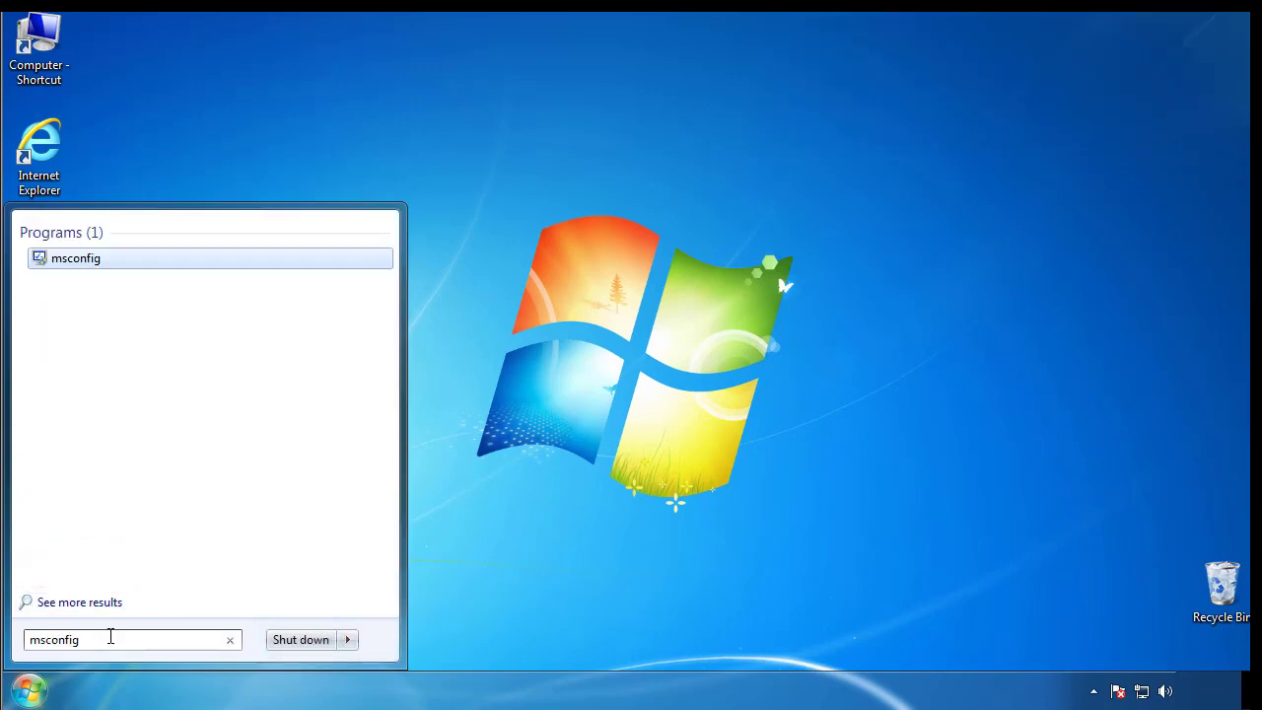
key("Return")
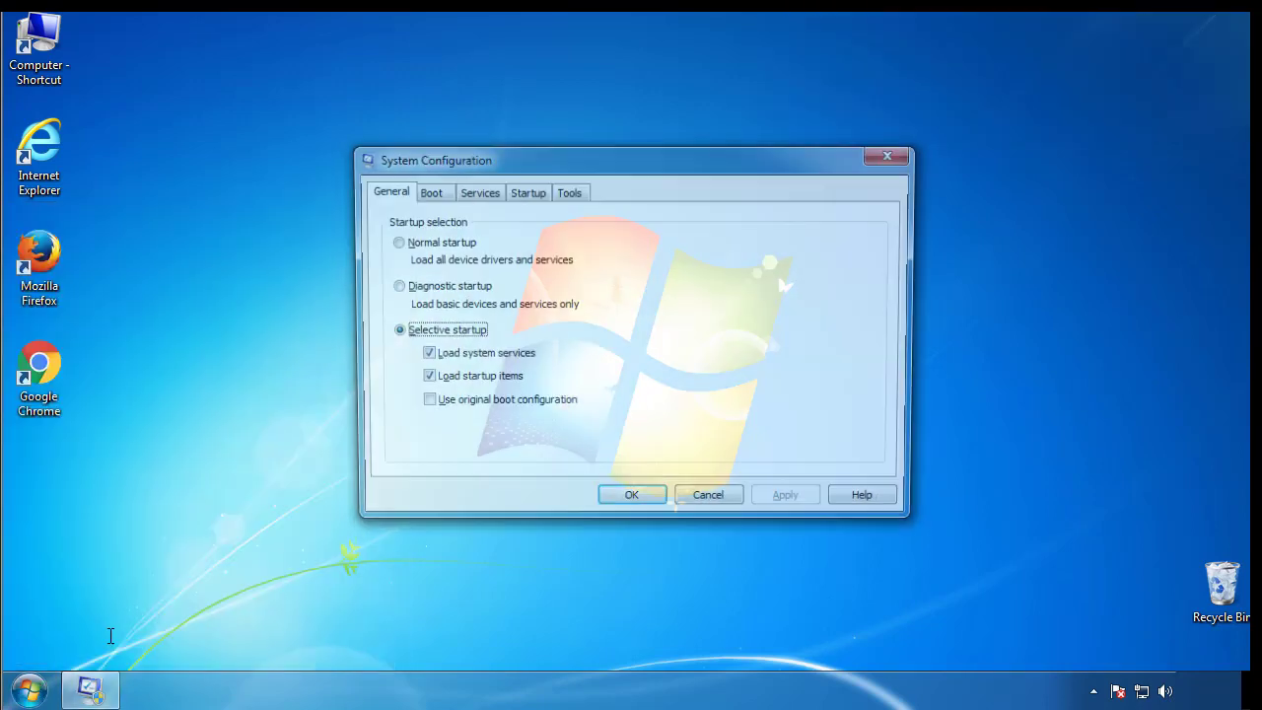
left_click(426, 192)
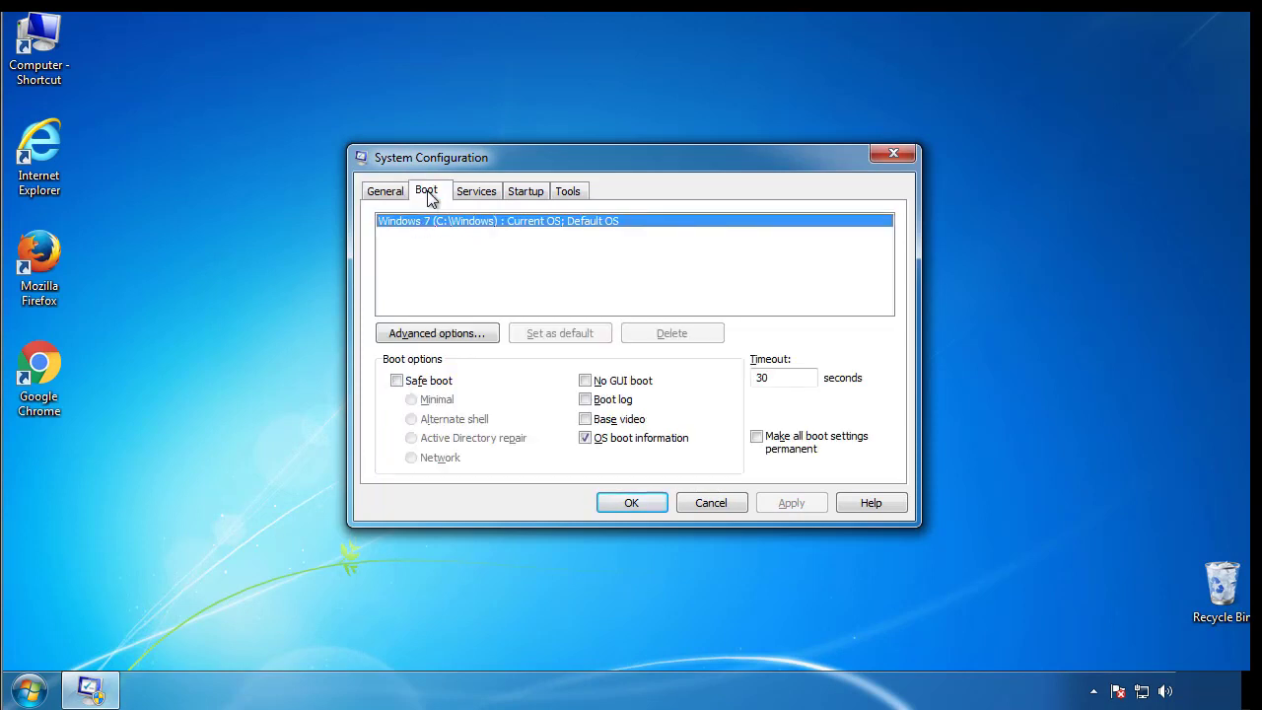
left_click(397, 381)
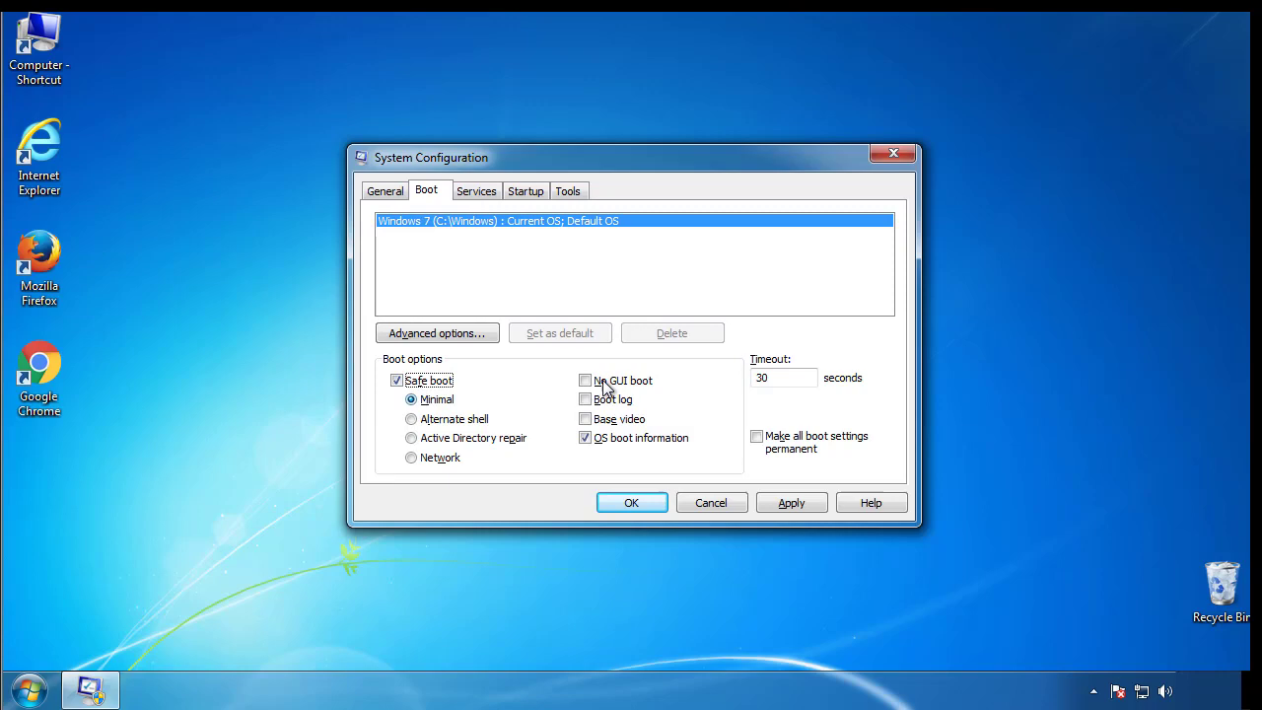
left_click(650, 508)
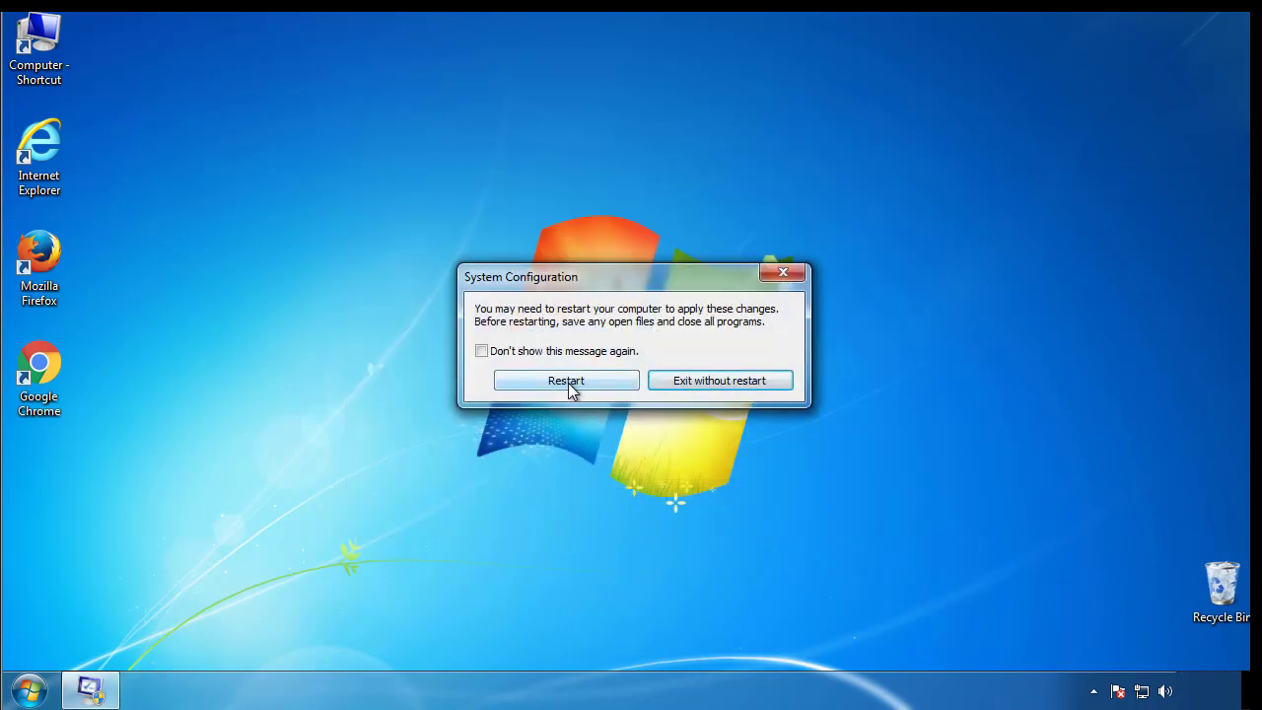
left_click(569, 383)
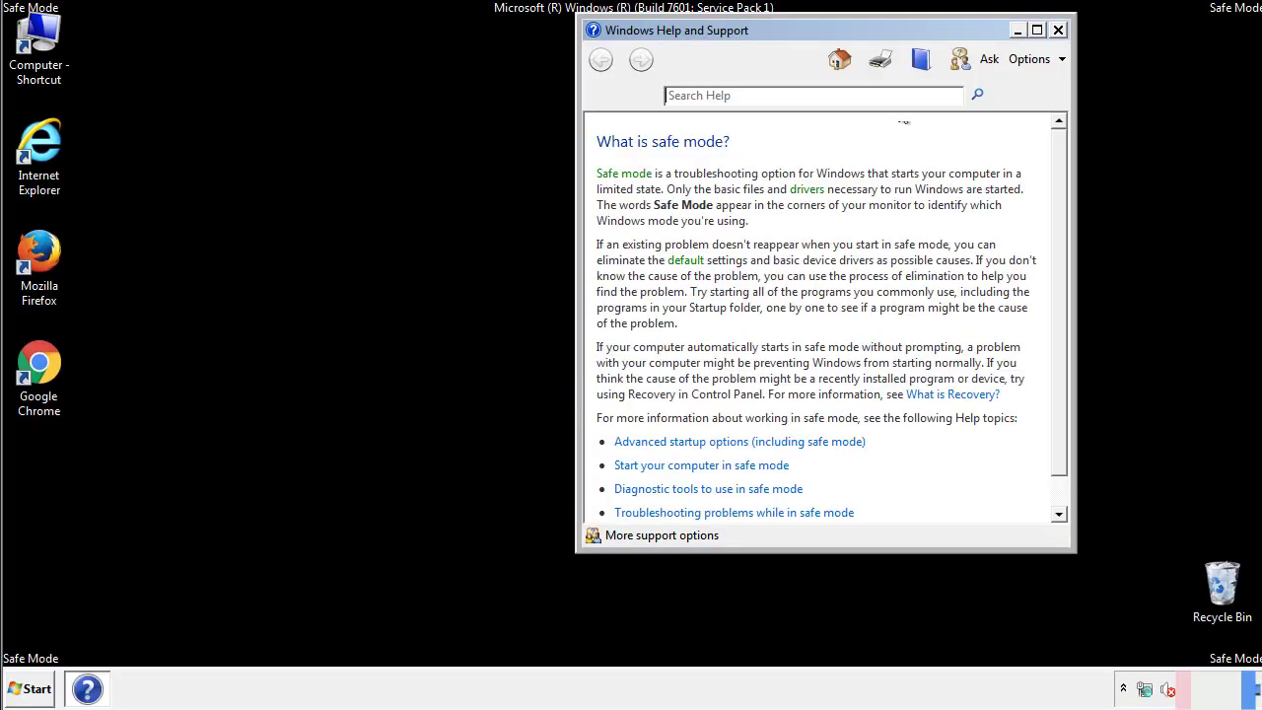
Step: Close Help and set Folder Options to show hidden files, folders and drives
left_click(1059, 29)
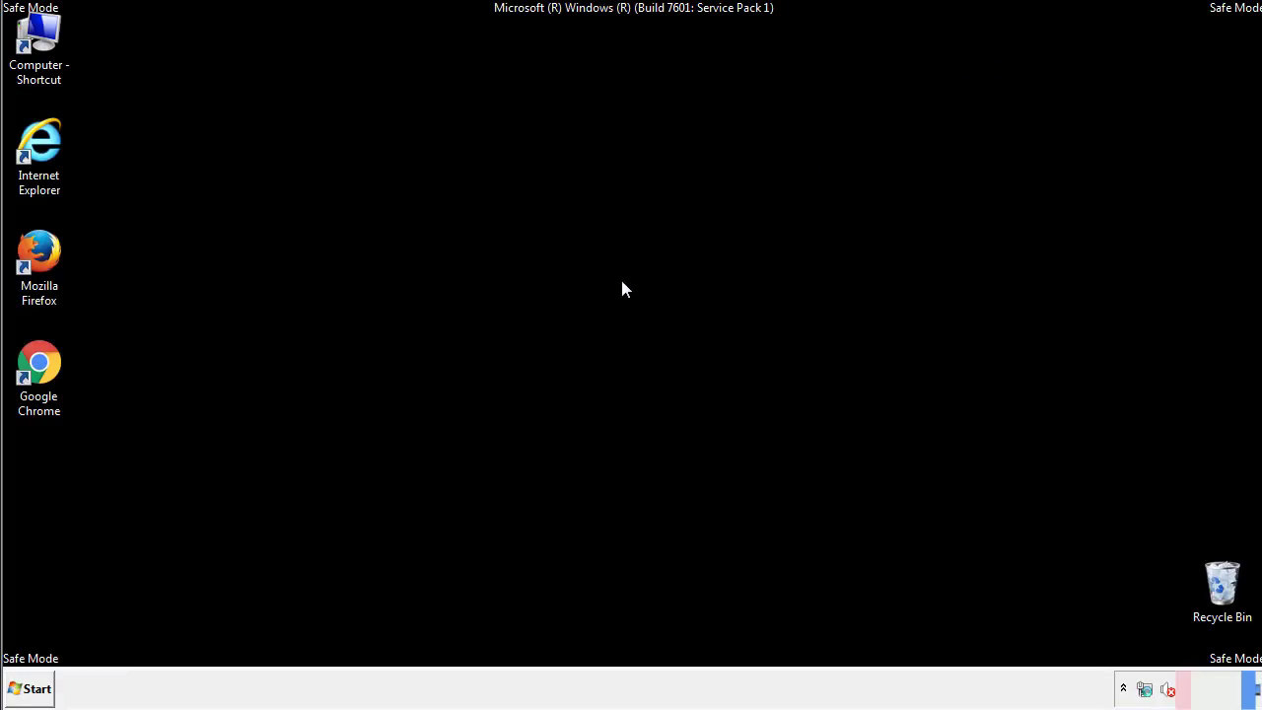
left_click(32, 688)
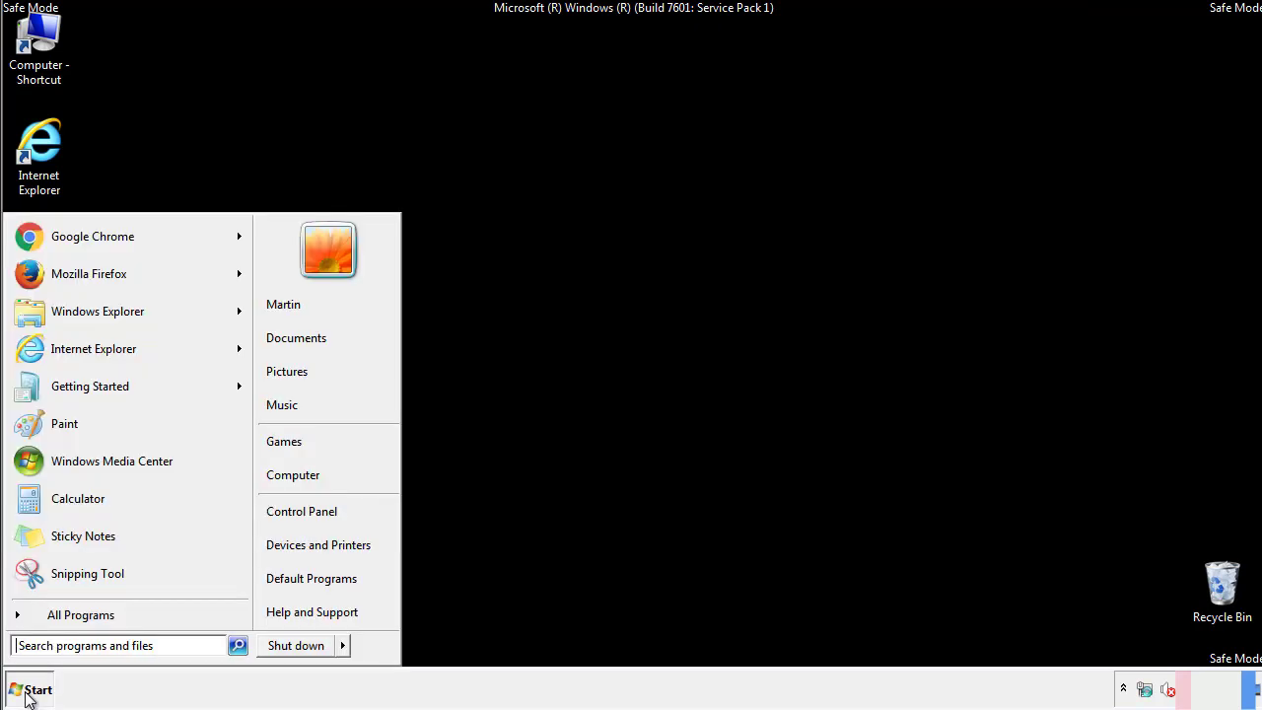
left_click(315, 508)
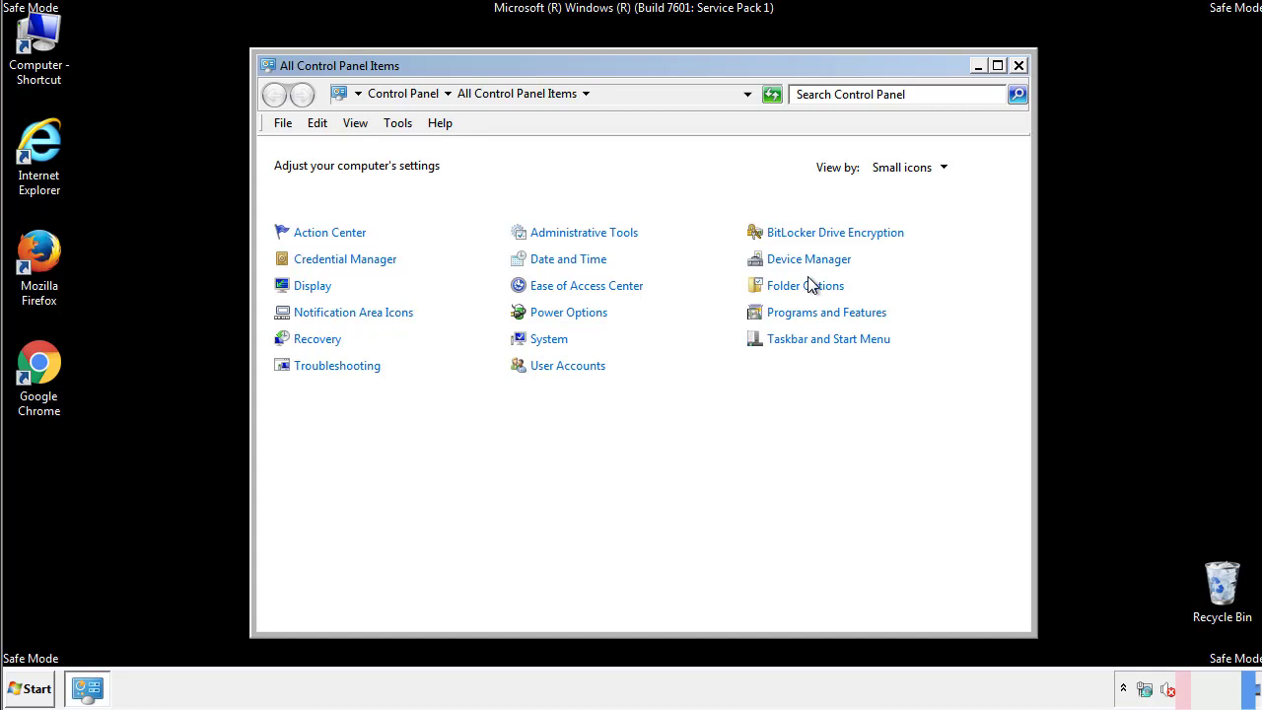
left_click(809, 287)
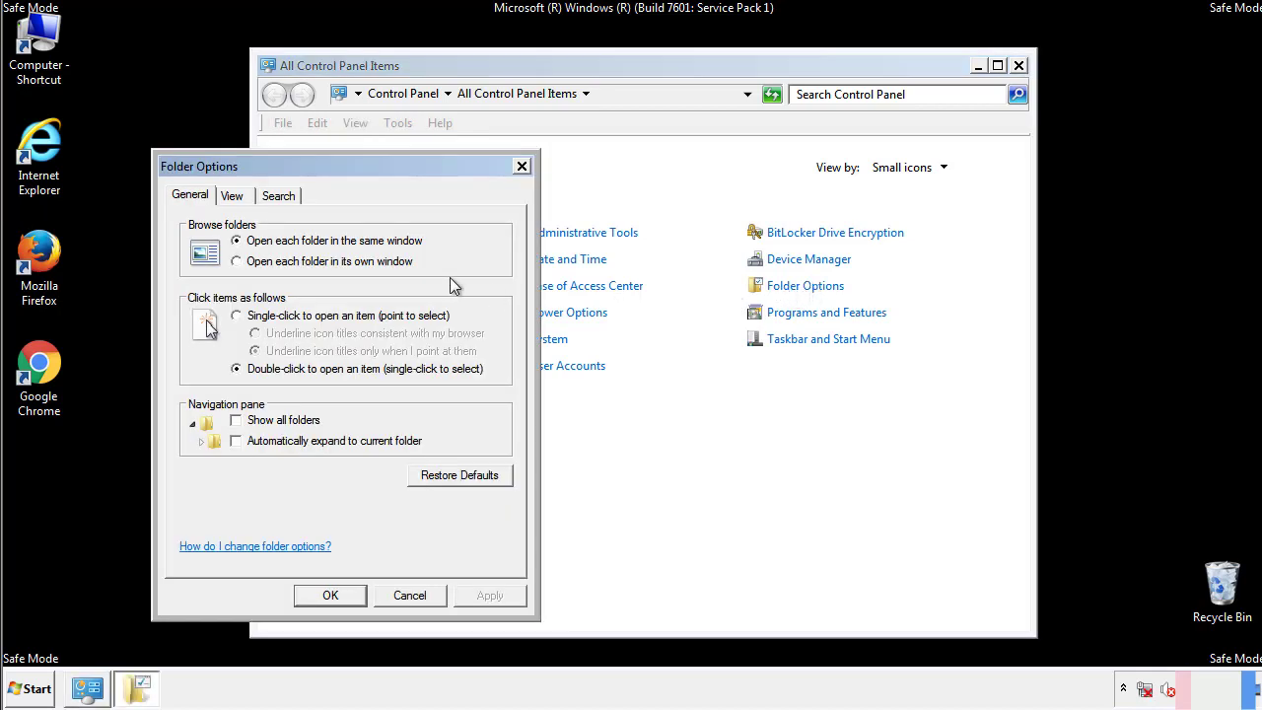
left_click(234, 198)
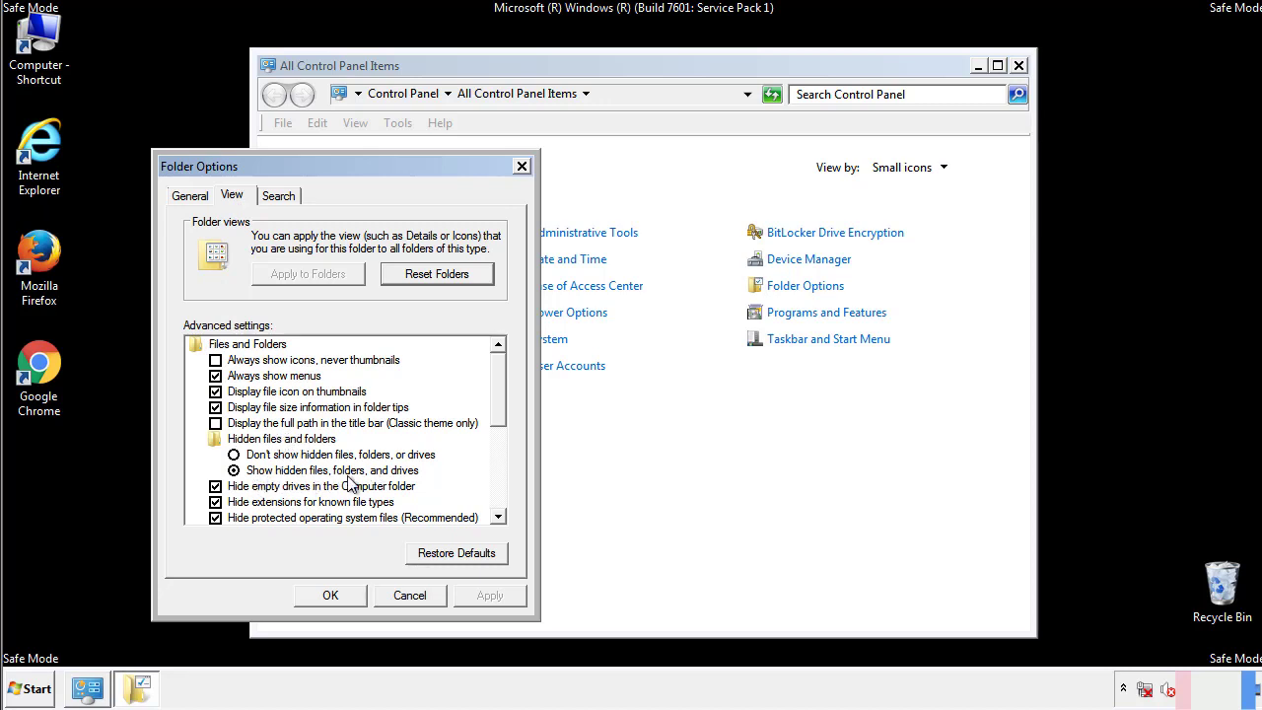
left_click(331, 594)
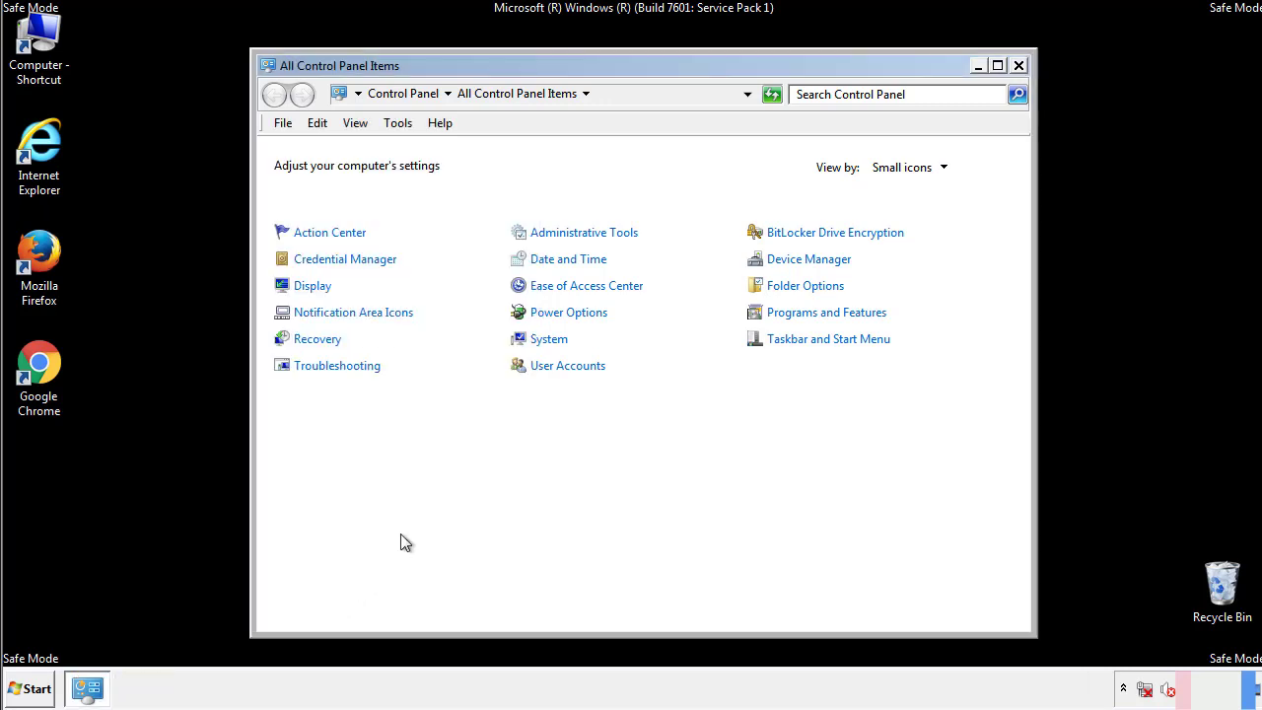
left_click(1021, 66)
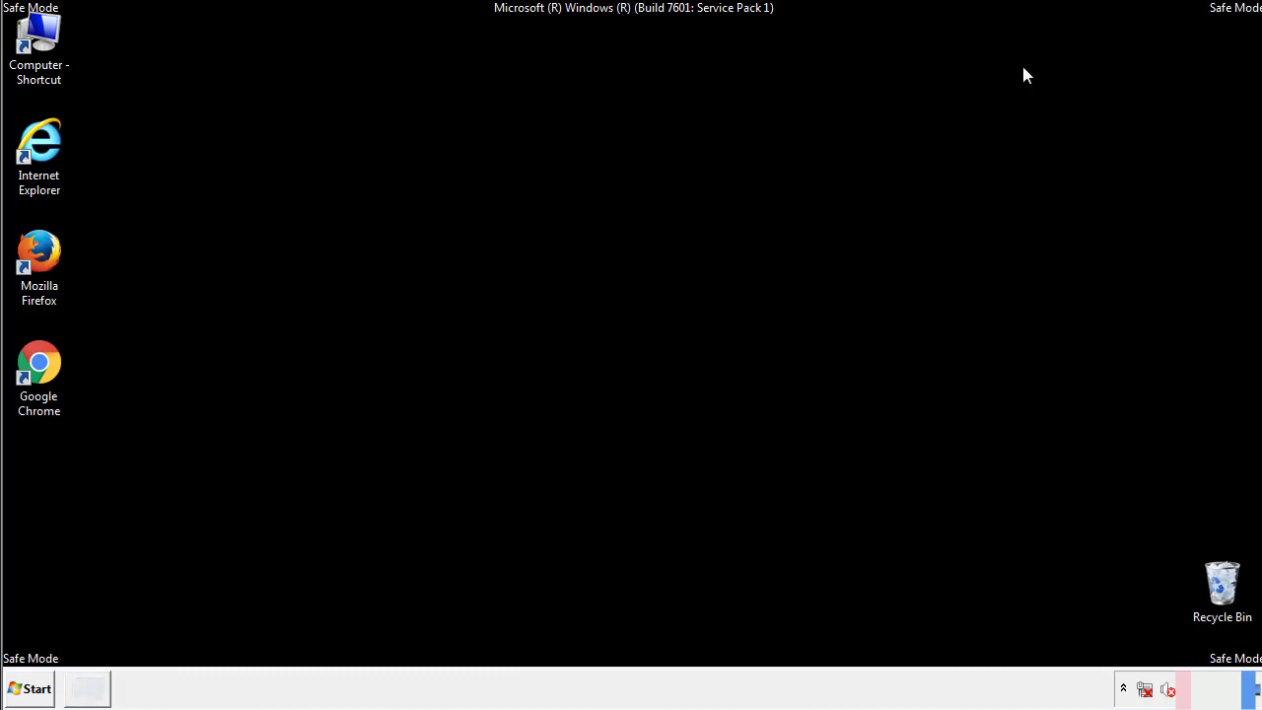
Step: Browse from Computer to C:\Windows\System32\drivers\etc and open the hosts file
double_click(51, 35)
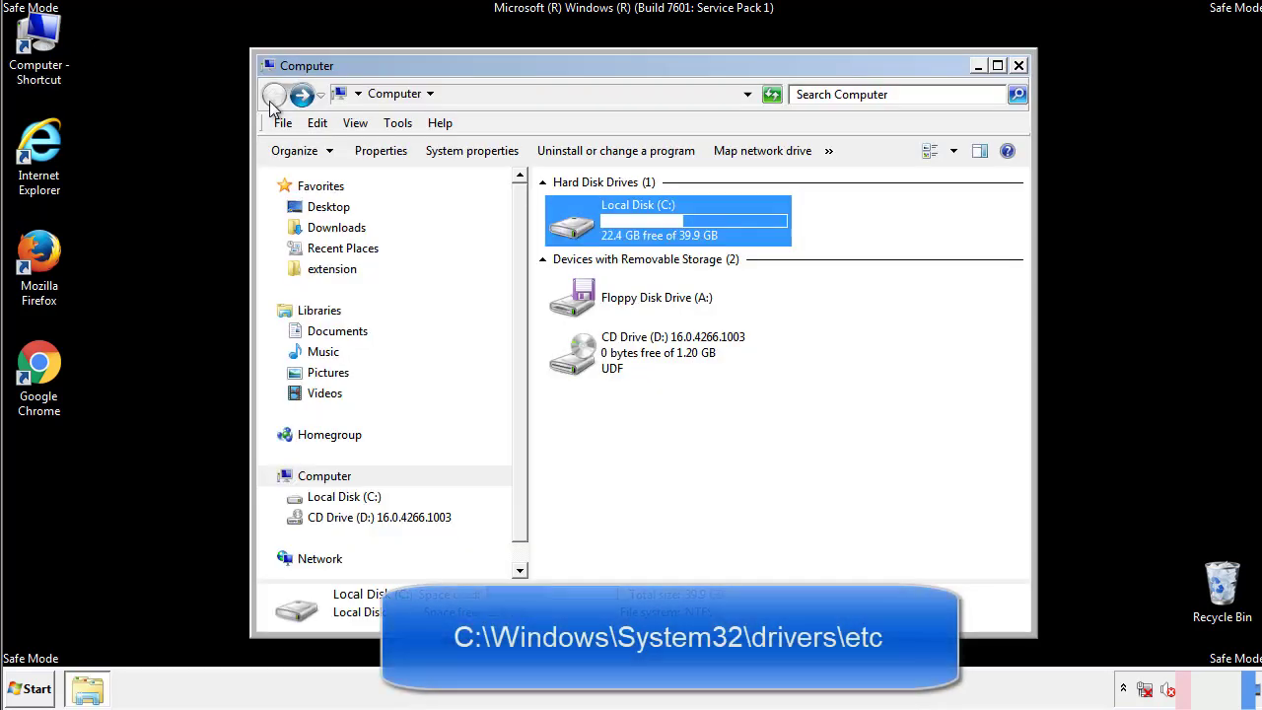
double_click(567, 223)
left_click(575, 365)
double_click(576, 365)
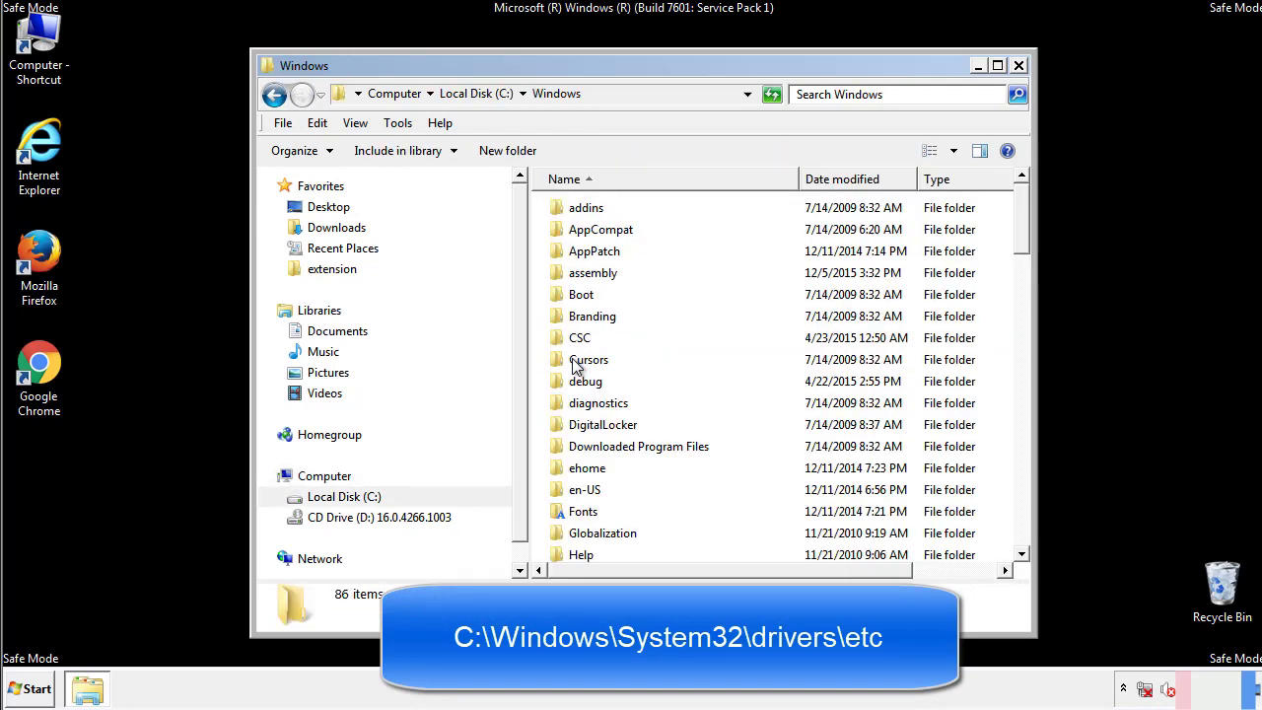
scroll(580, 443, "down", 2)
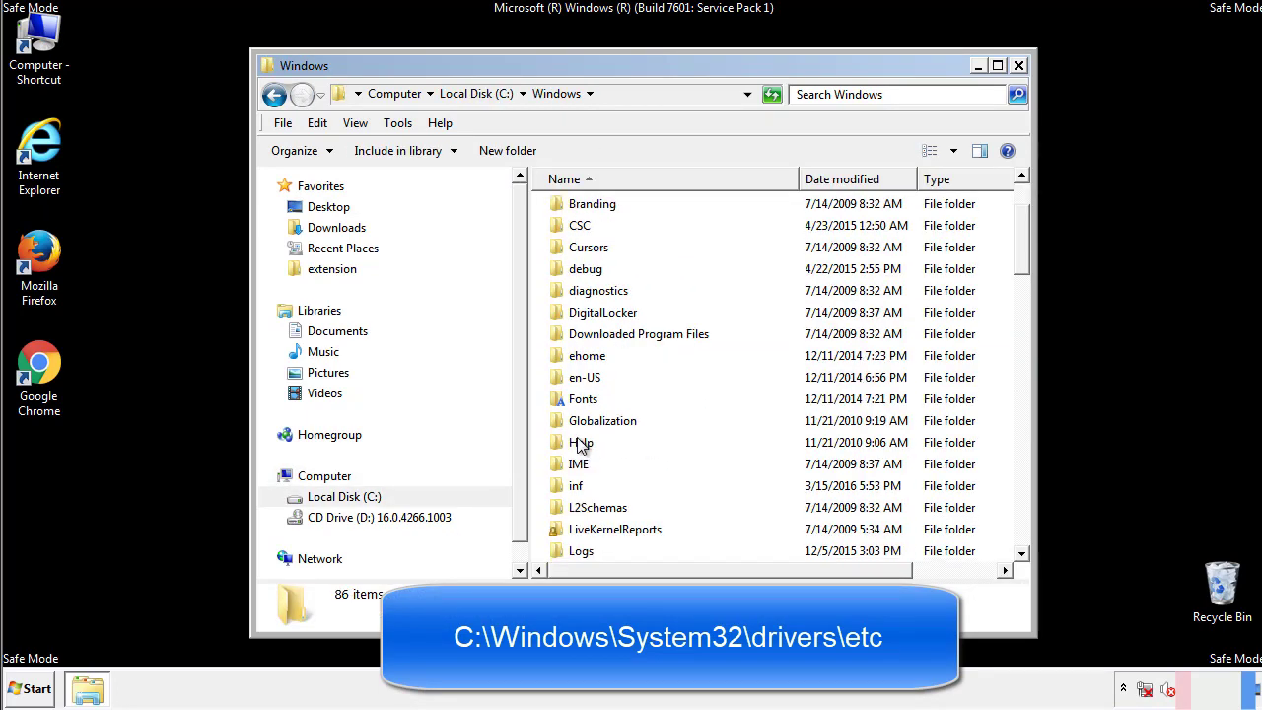
scroll(579, 446, "down", 7)
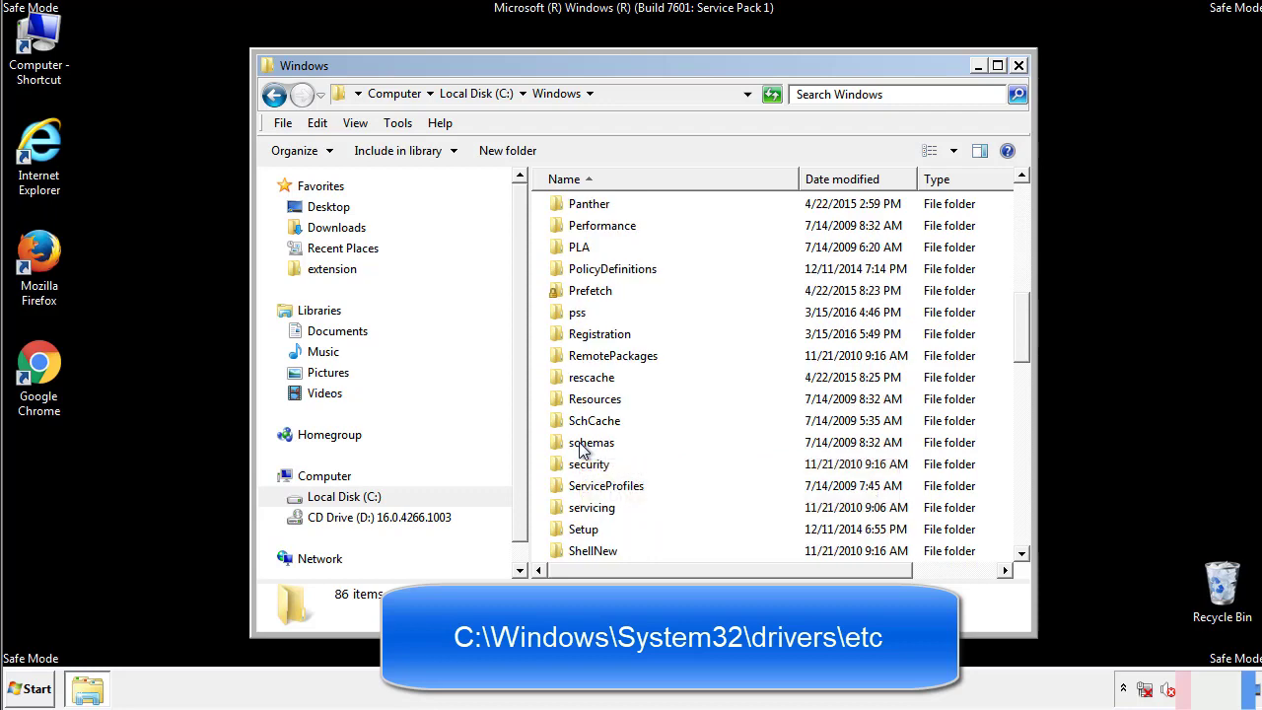
scroll(580, 446, "down", 2)
double_click(597, 508)
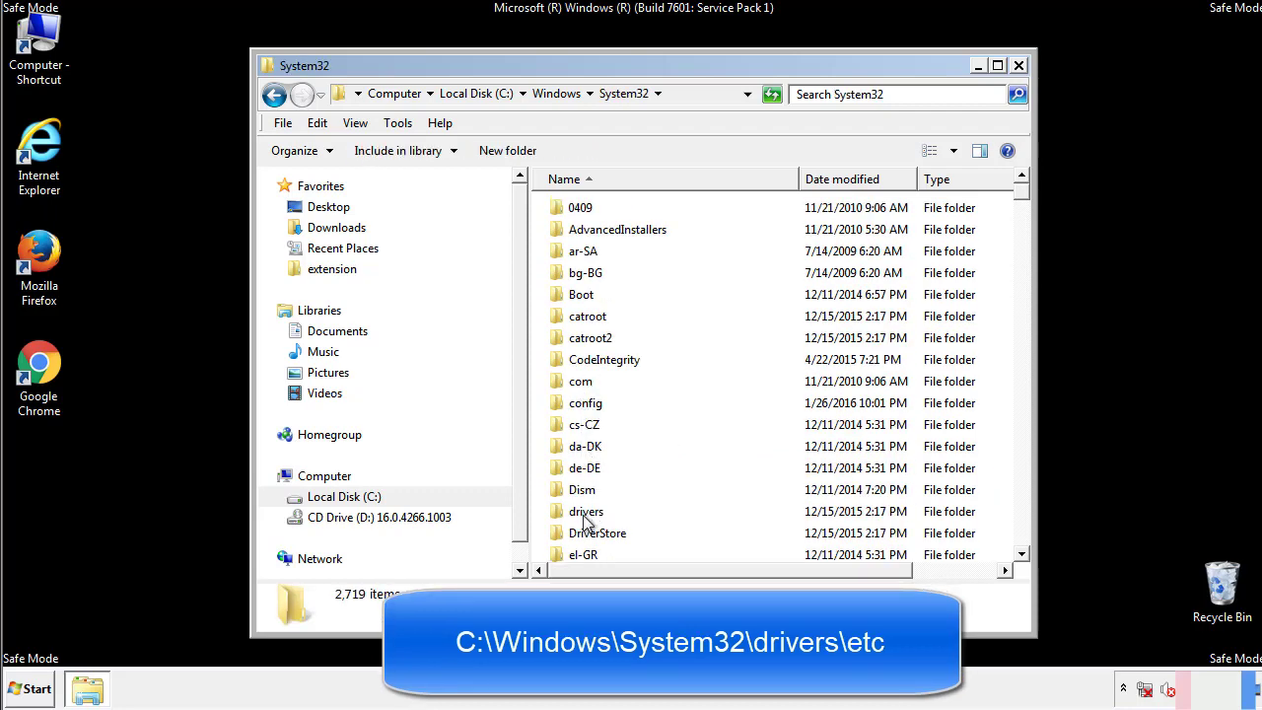
double_click(586, 513)
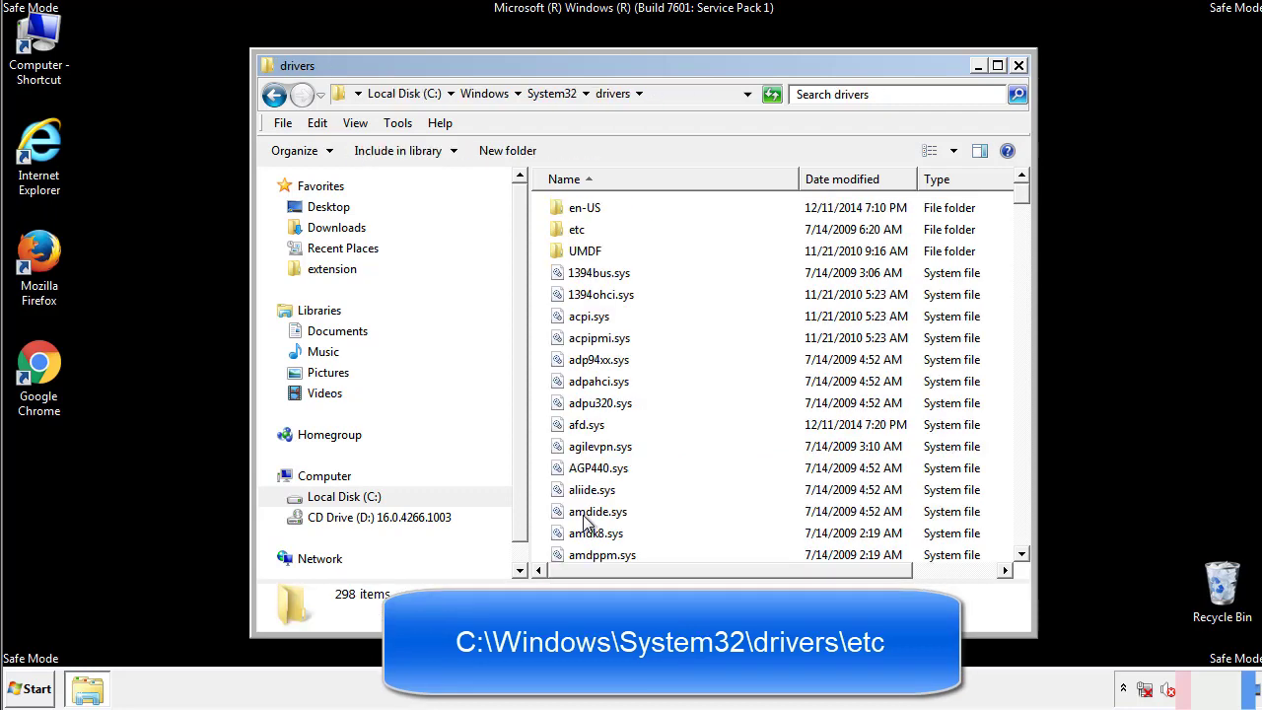
double_click(565, 237)
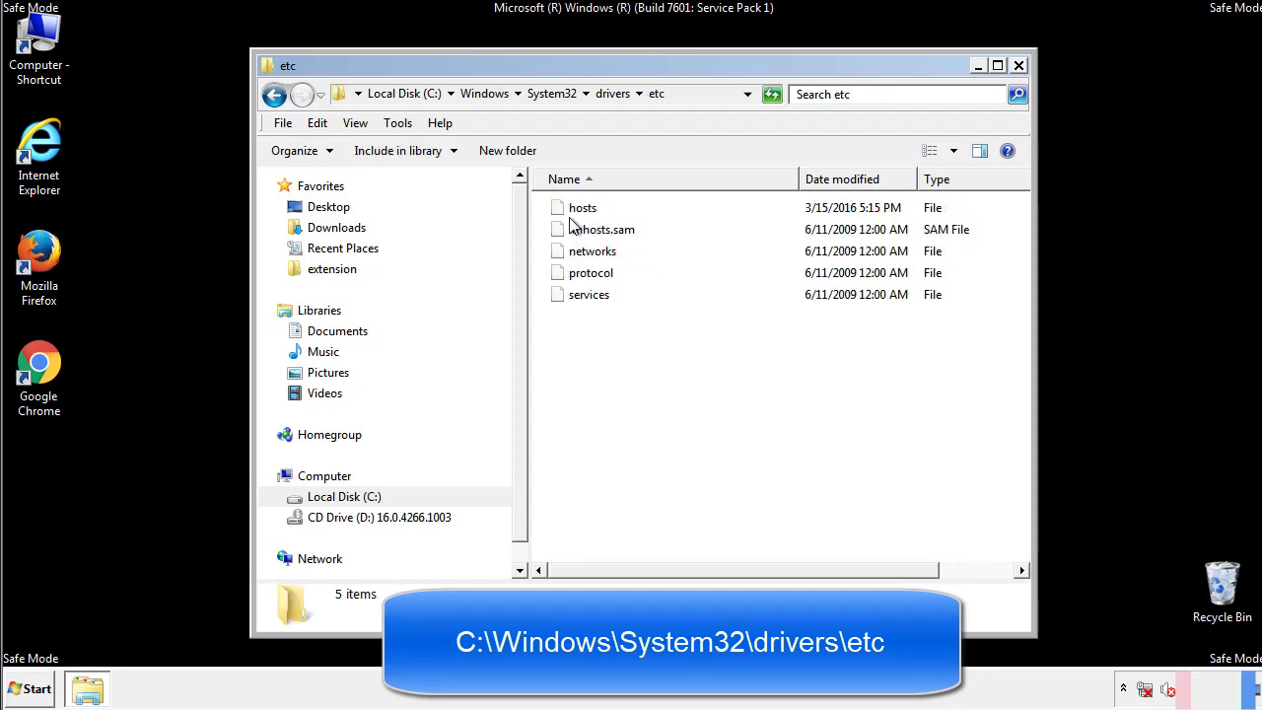
double_click(573, 210)
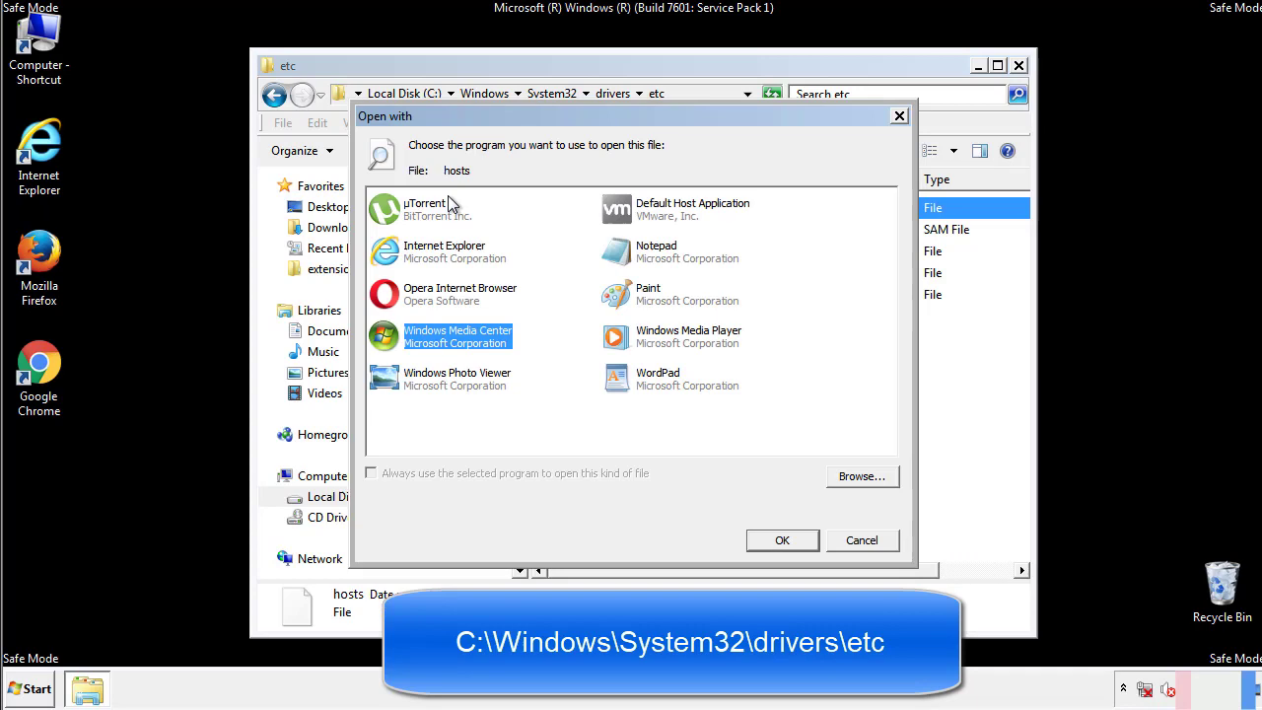
Step: Open the hosts file in Notepad and centre its window
left_click(639, 258)
left_click(777, 536)
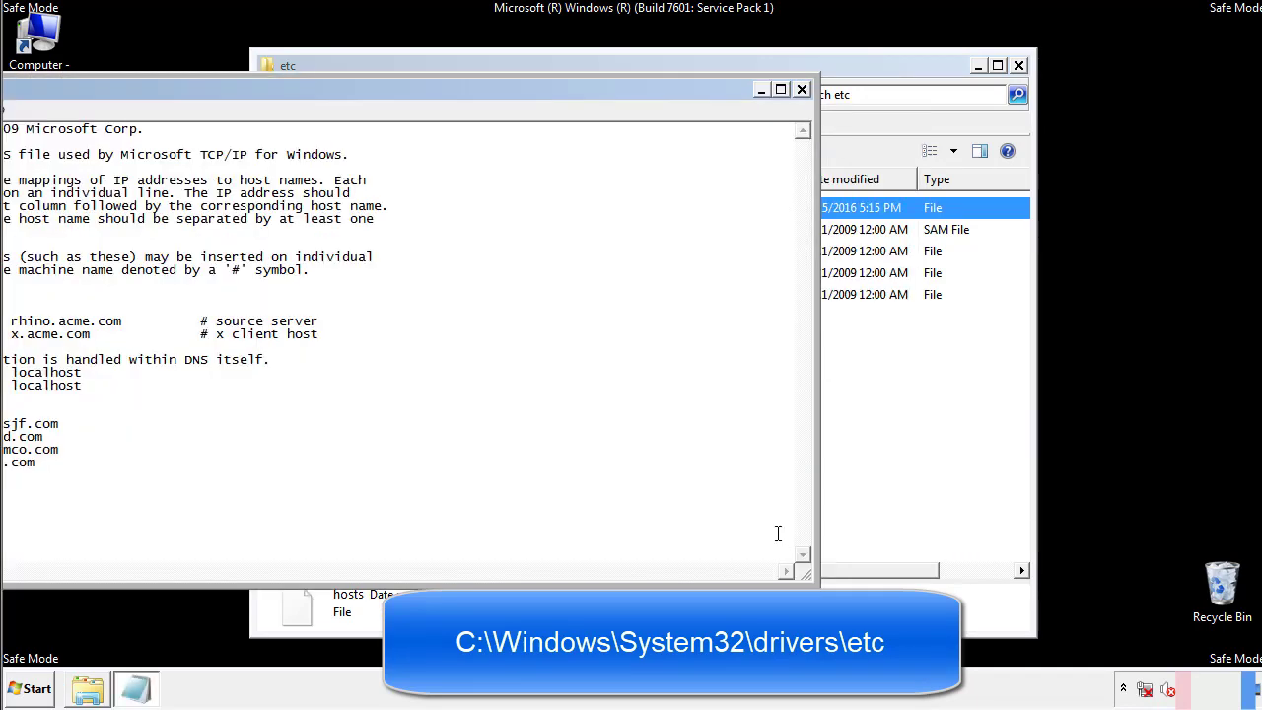
left_click_drag(516, 90, 803, 109)
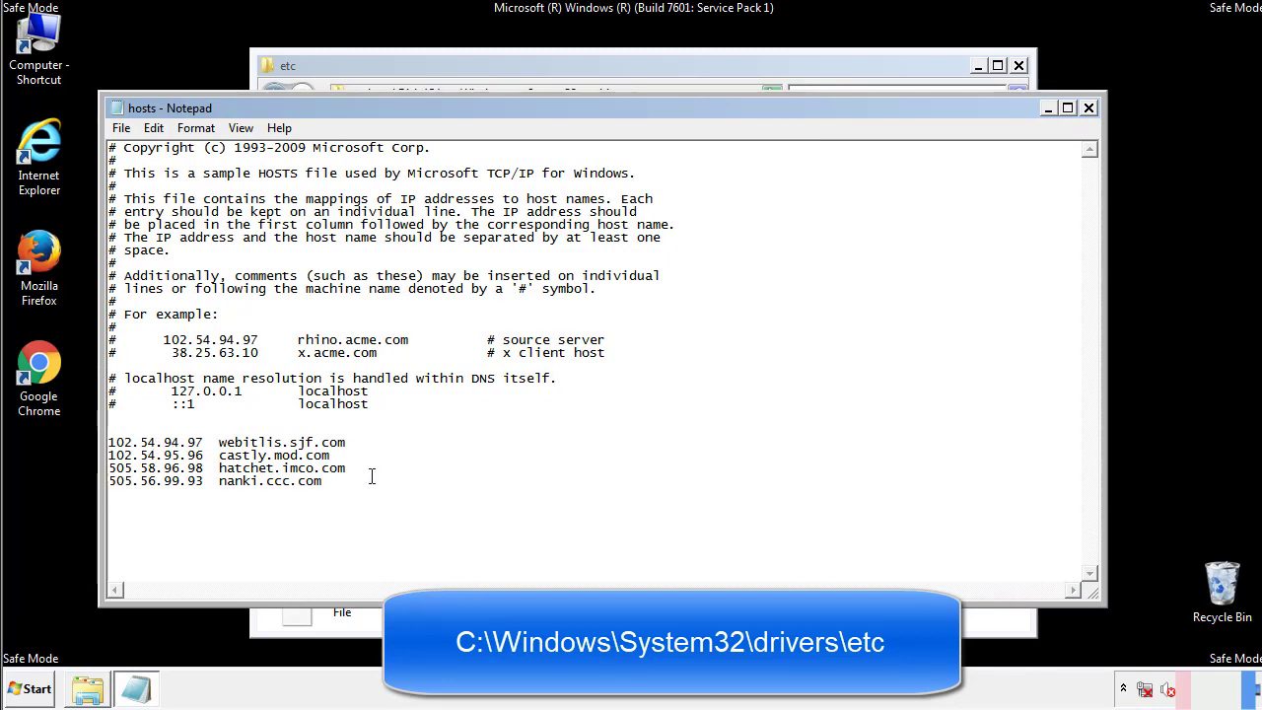
Step: Delete the four custom host entries and save the hosts file on closing
left_click_drag(353, 483, 109, 443)
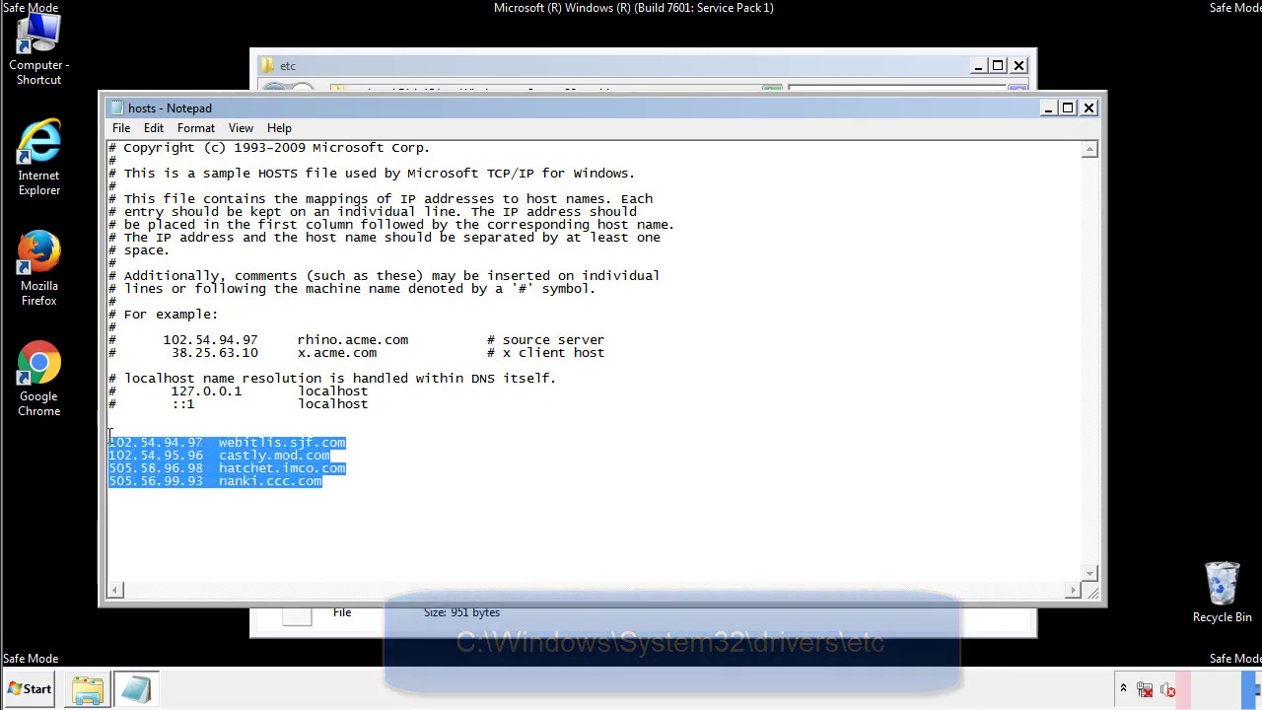
key("Delete")
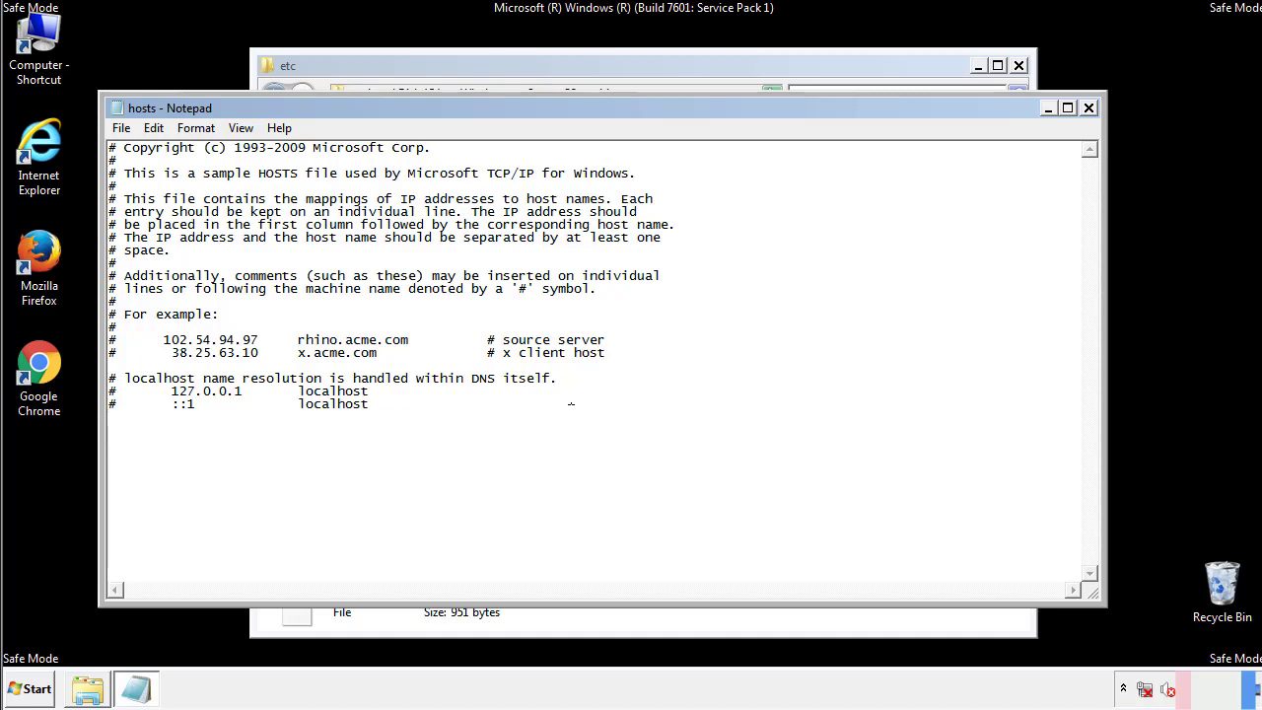
left_click(1089, 108)
left_click(558, 360)
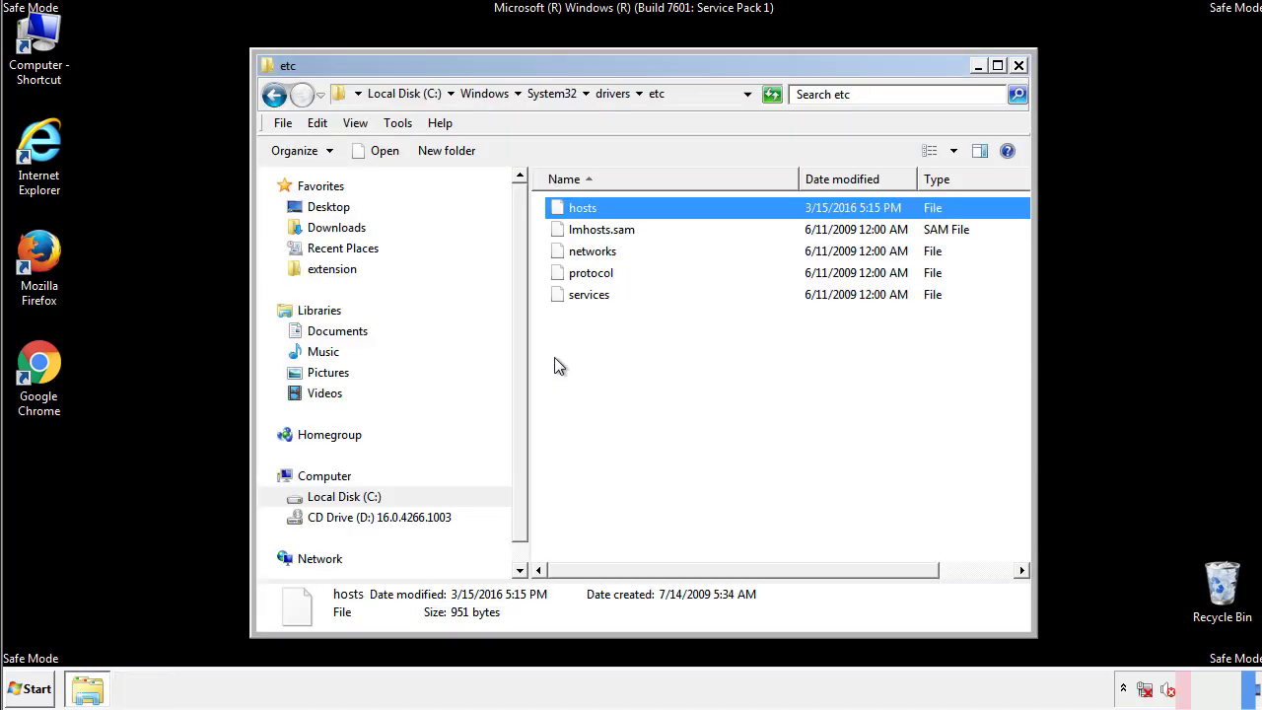
Step: Open the All Programs Startup folder in a file window
left_click(1018, 66)
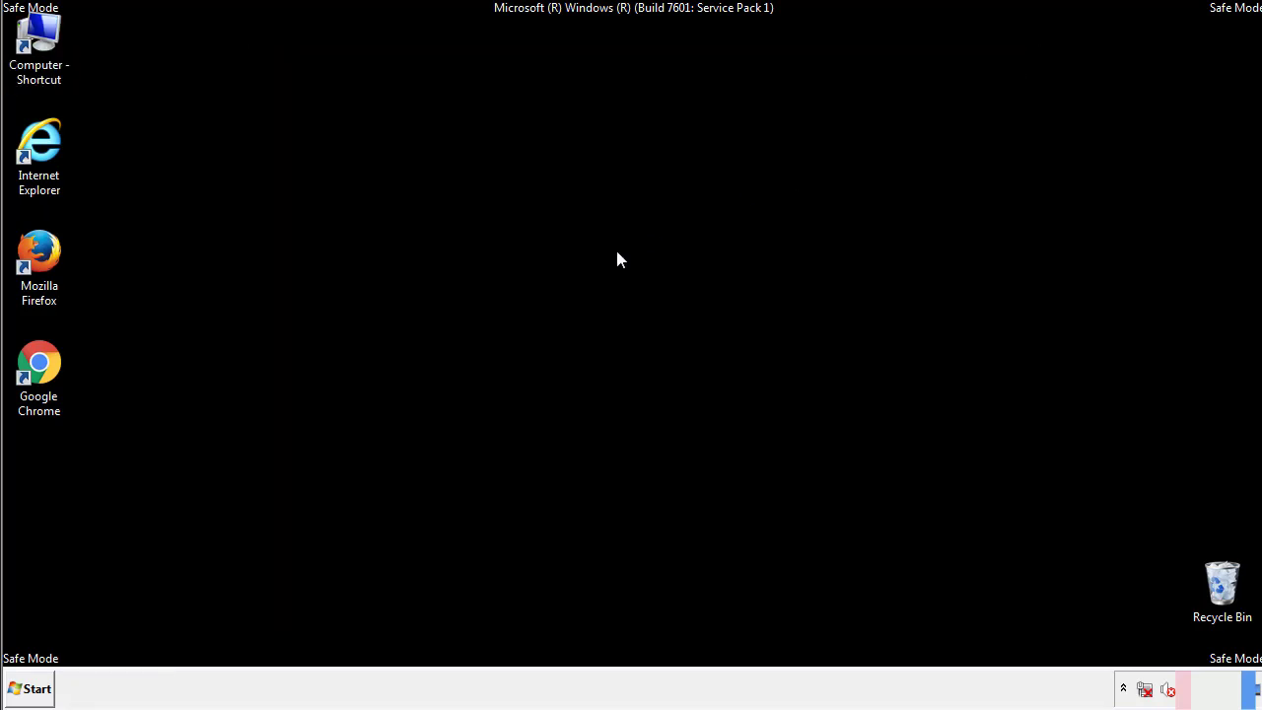
left_click(29, 689)
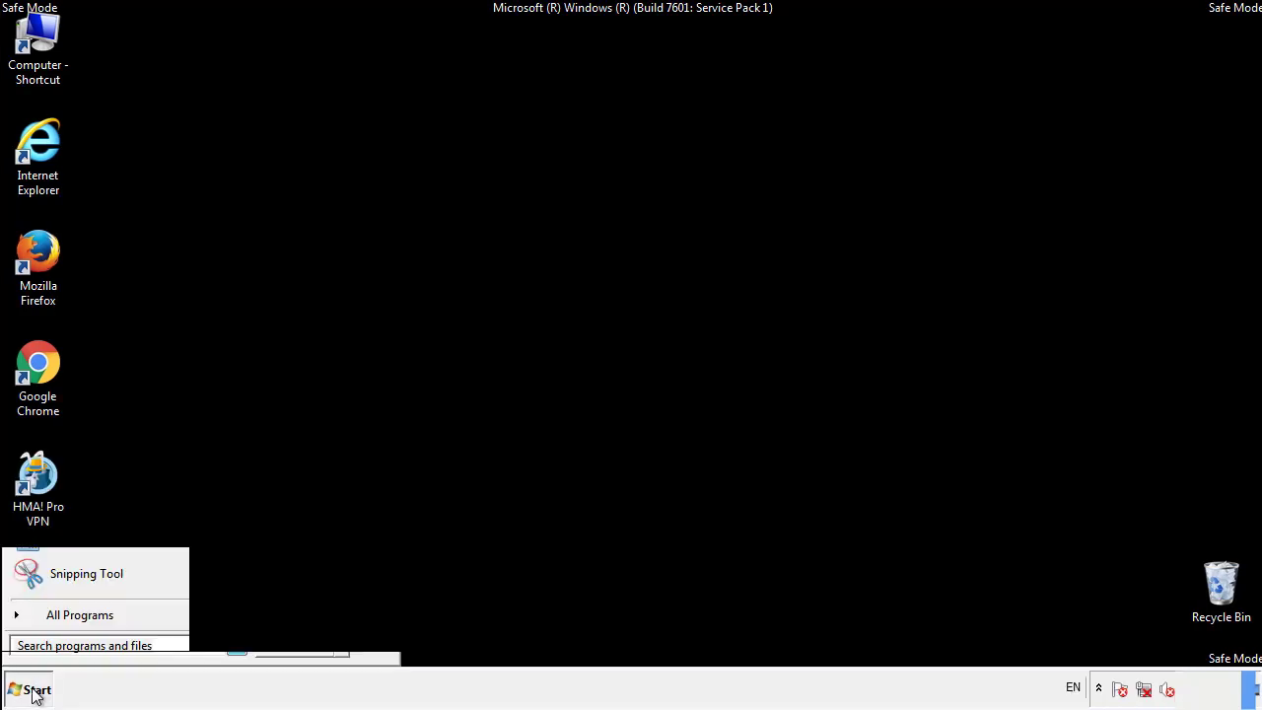
left_click(56, 622)
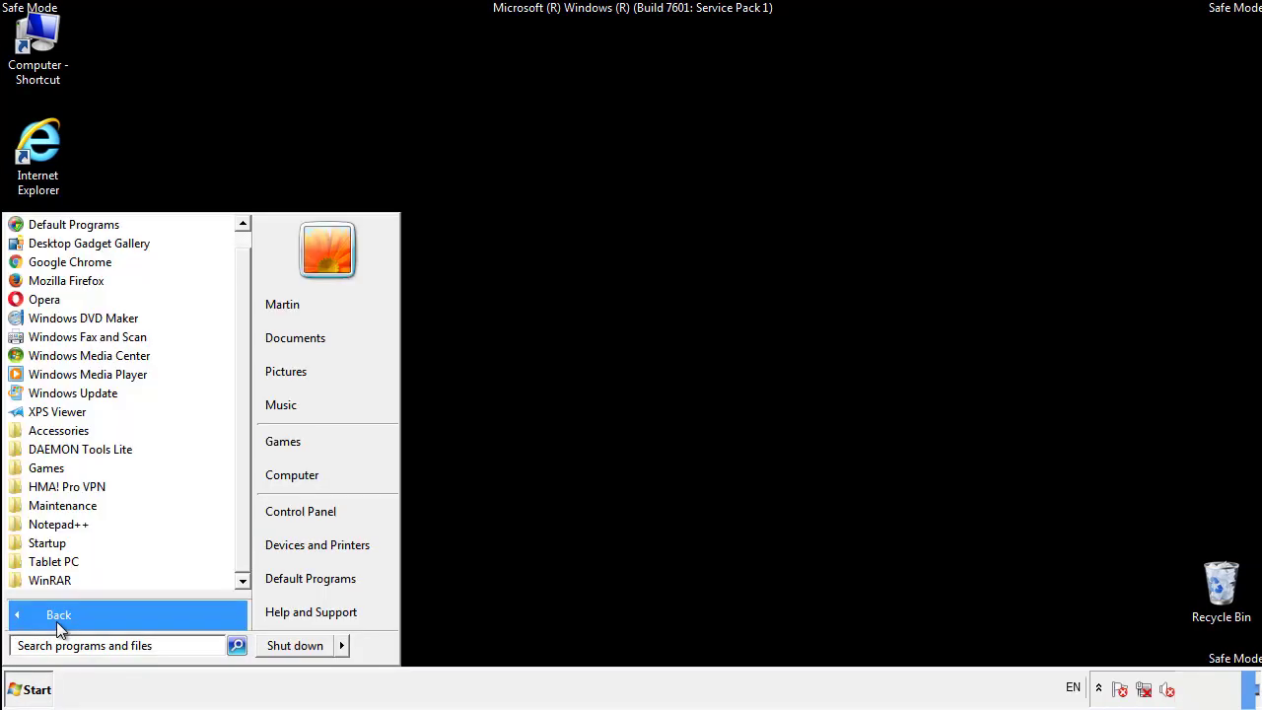
right_click(54, 542)
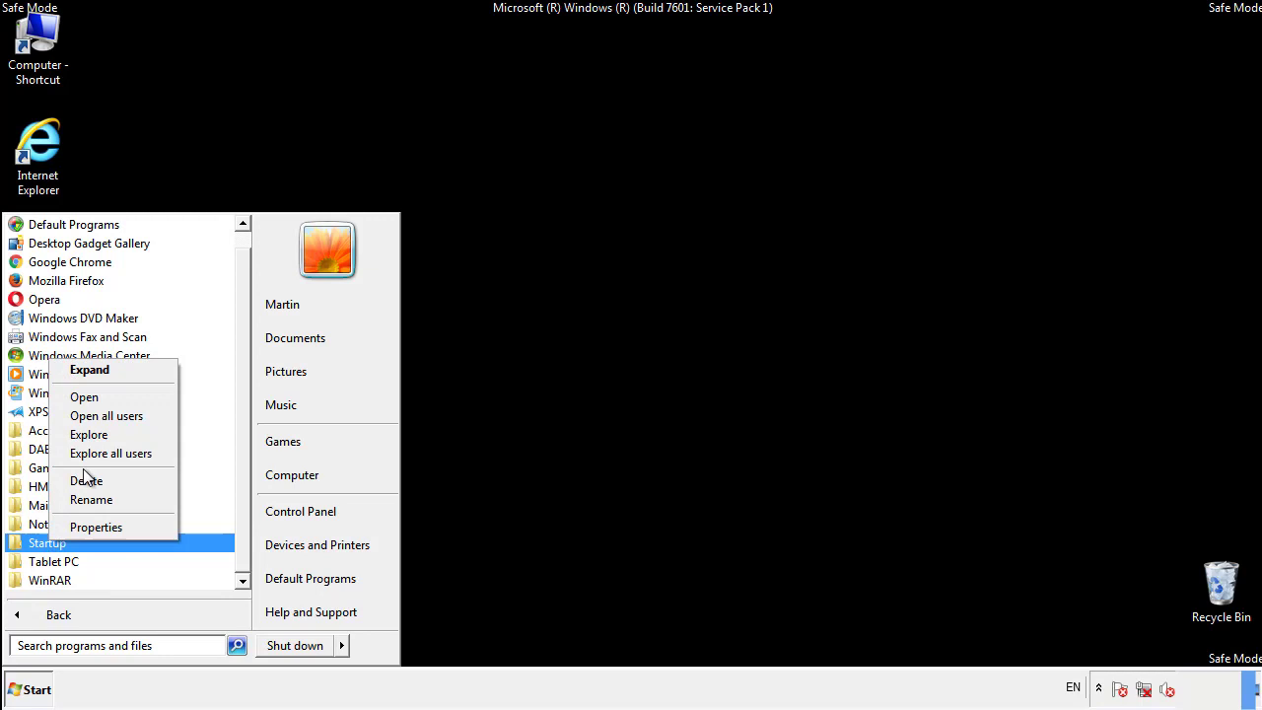
left_click(96, 396)
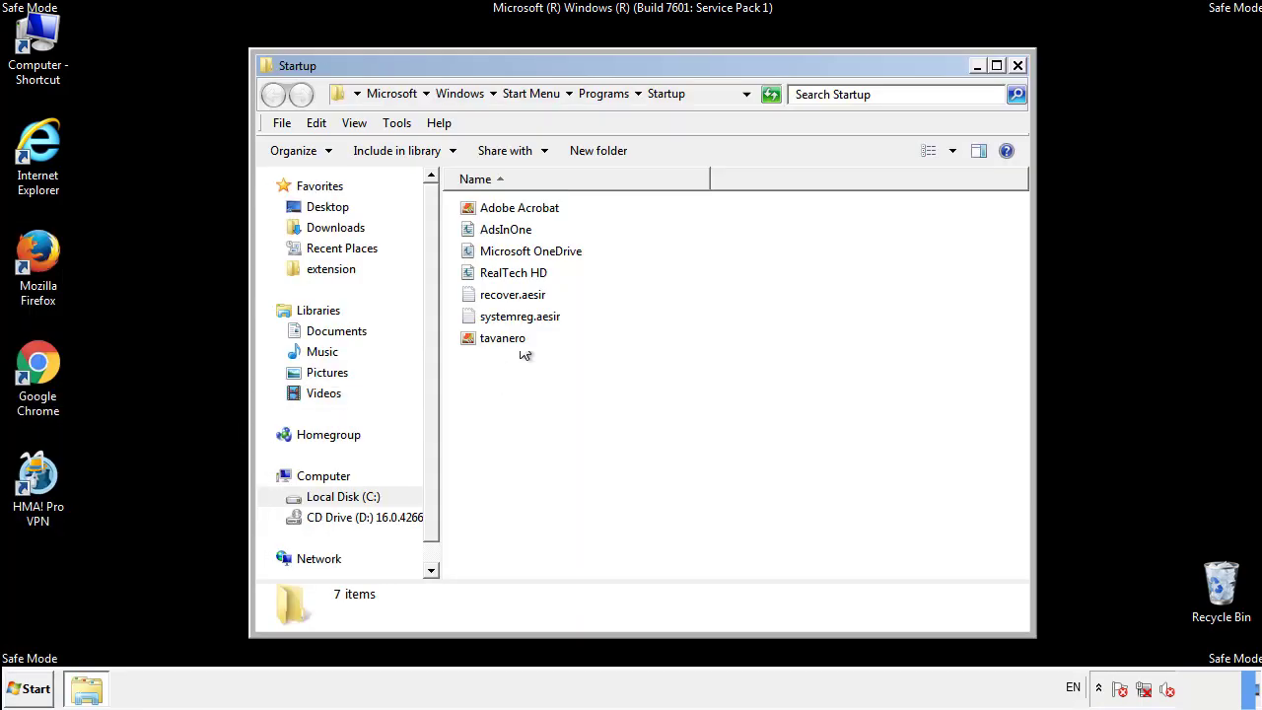
Step: Delete AdsInOne, recover.aesir, systemreg.aesir and tavanero to the Recycle Bin
left_click(512, 234)
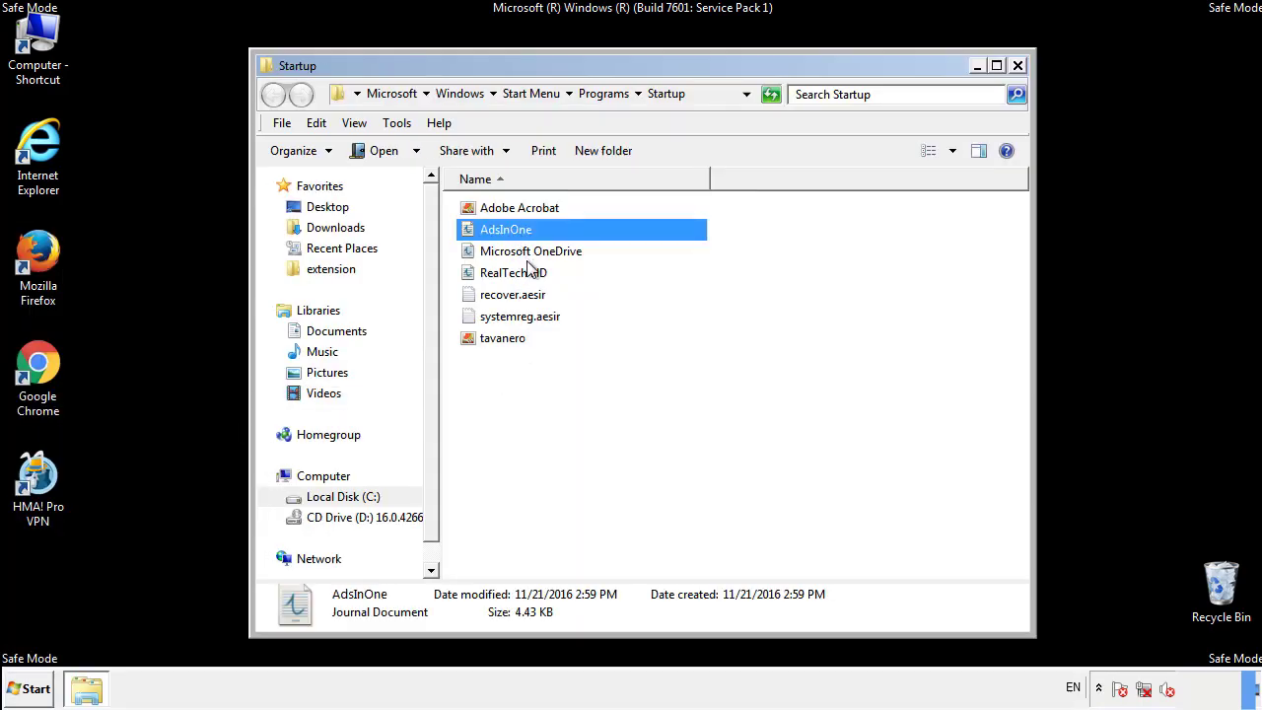
left_click(513, 298, "ctrl")
left_click(524, 317, "ctrl")
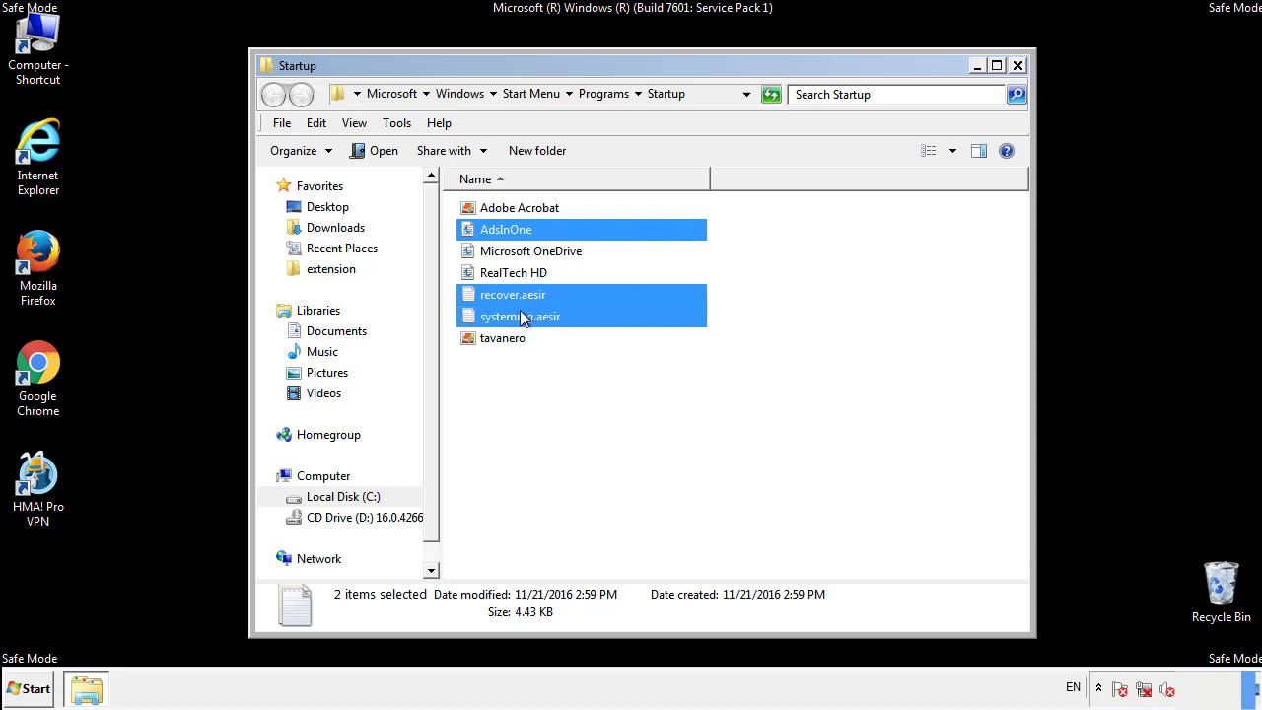
left_click(504, 337, "ctrl")
right_click(499, 340)
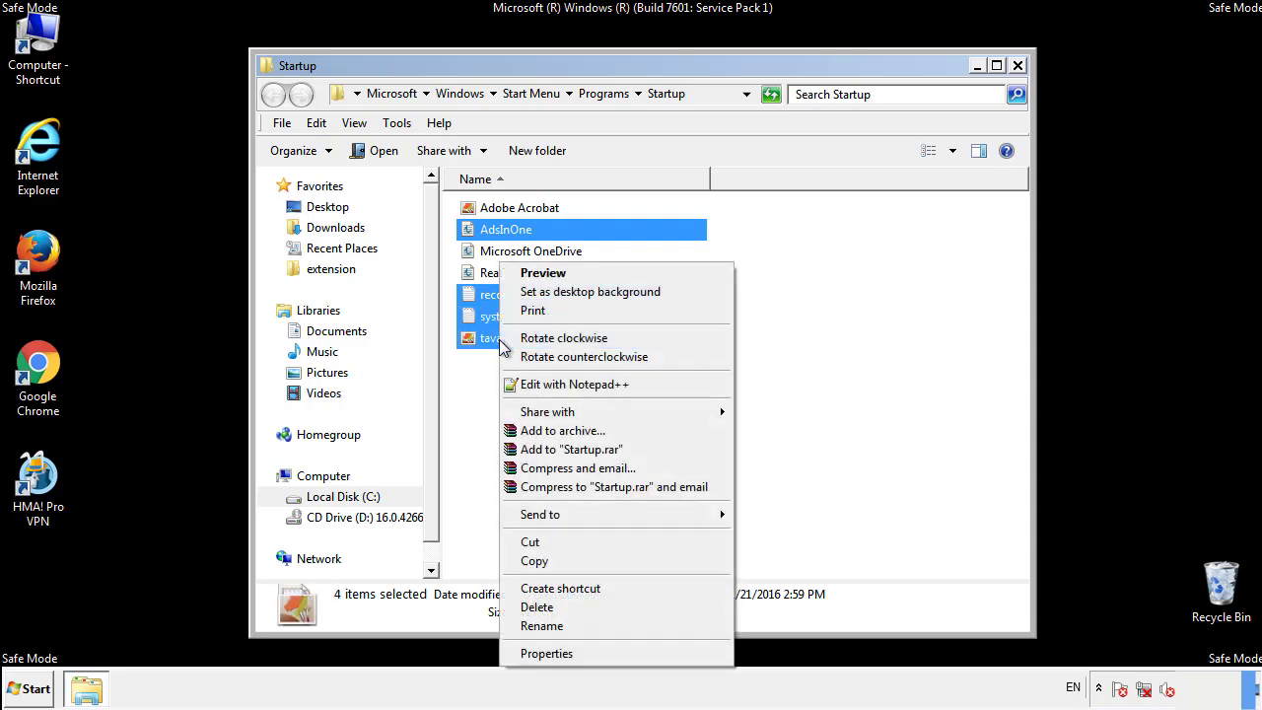
left_click(537, 606)
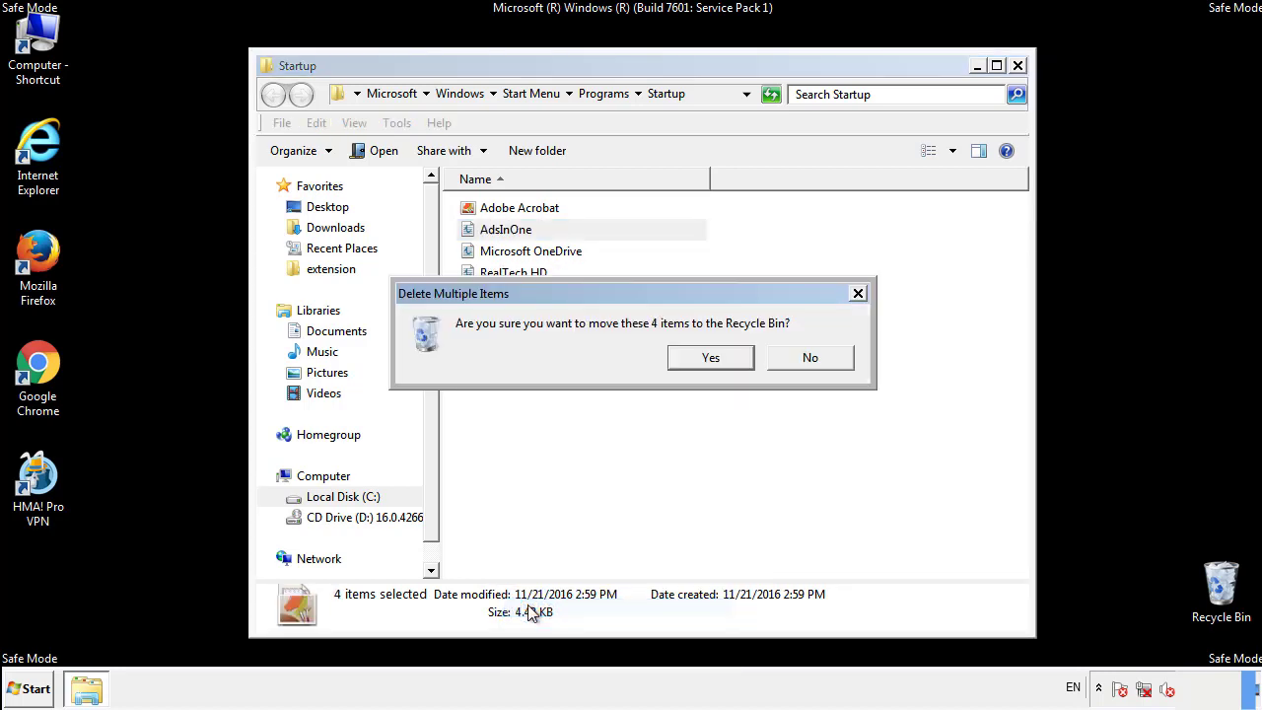
left_click(699, 361)
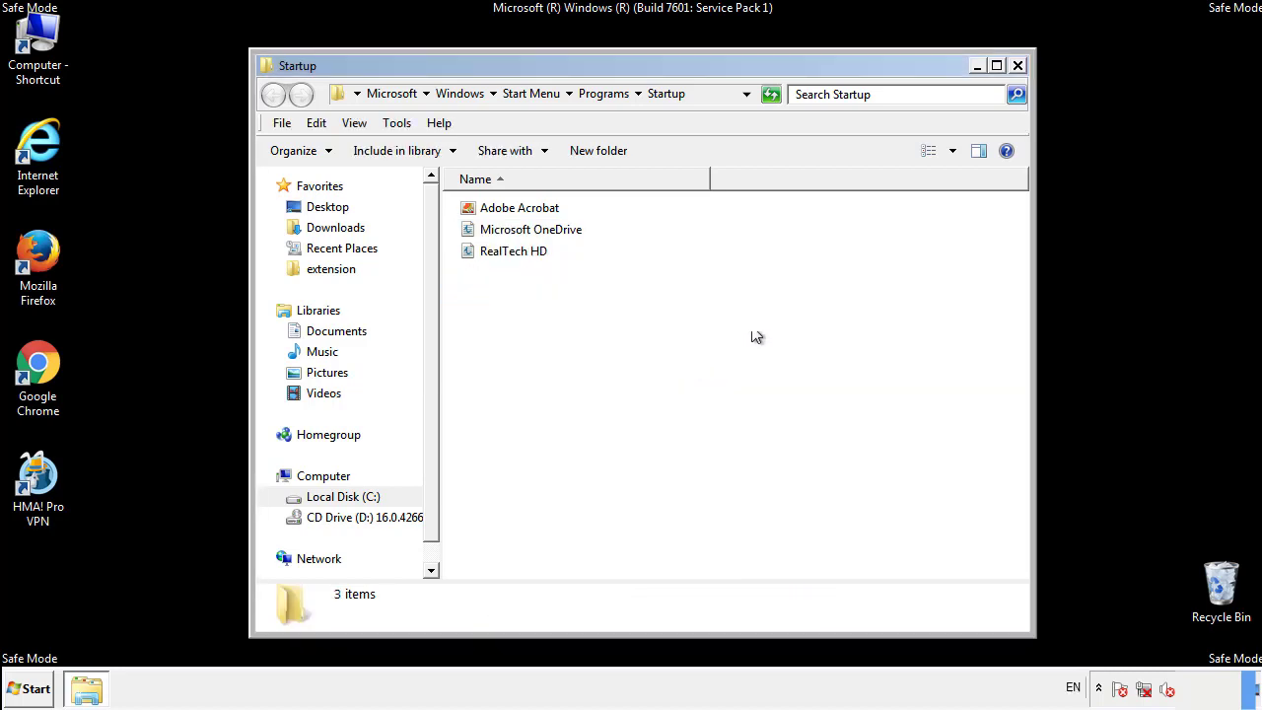
Step: Close the Startup window and search the Start menu for regedit
left_click(1020, 79)
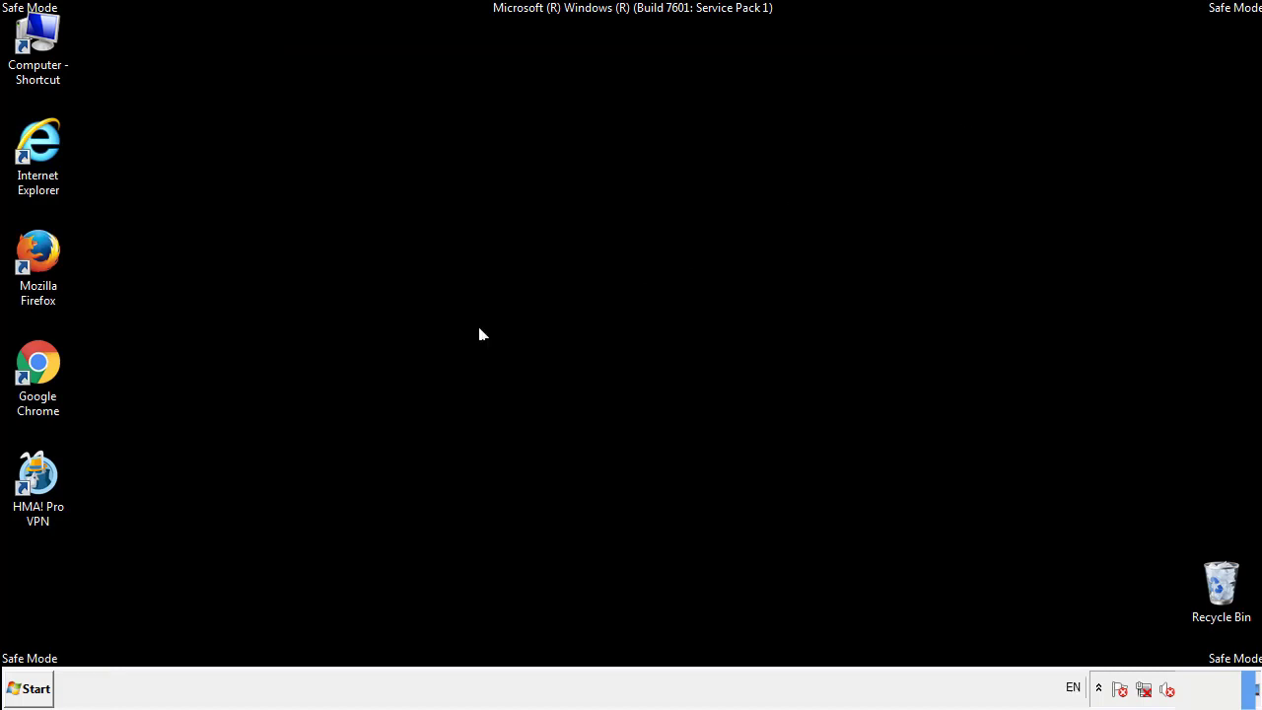
left_click(30, 692)
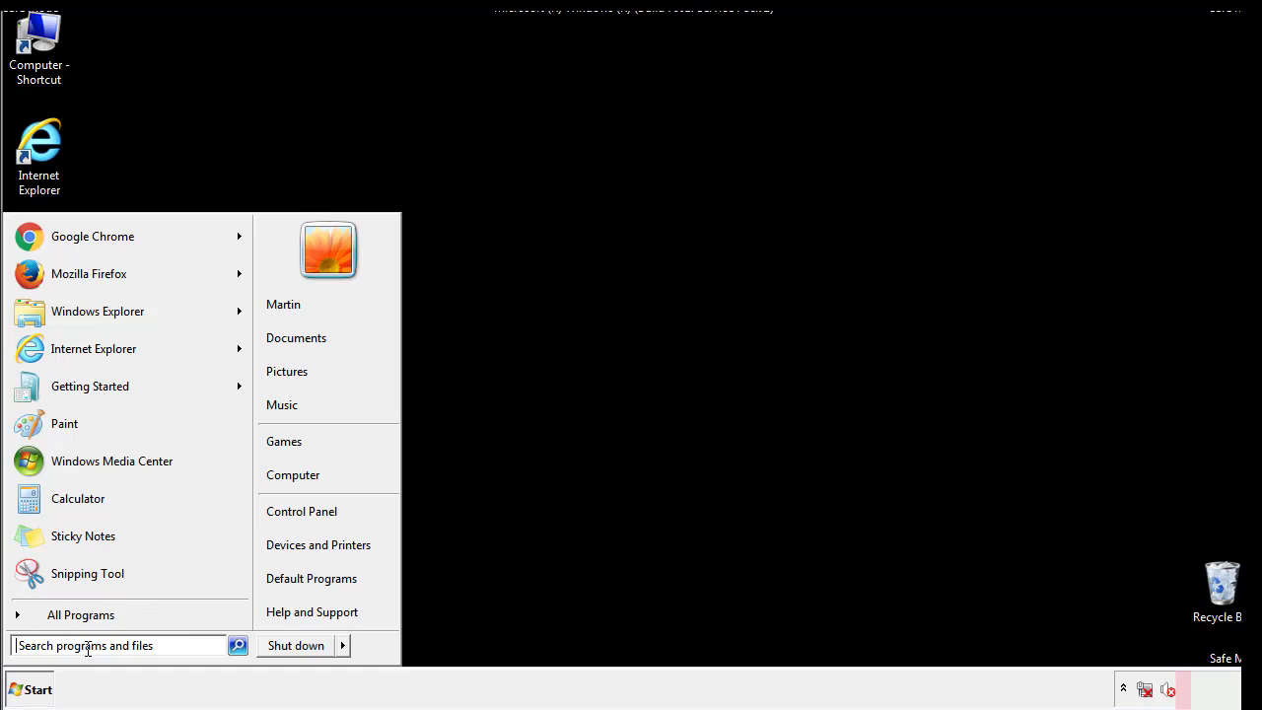
type("reged")
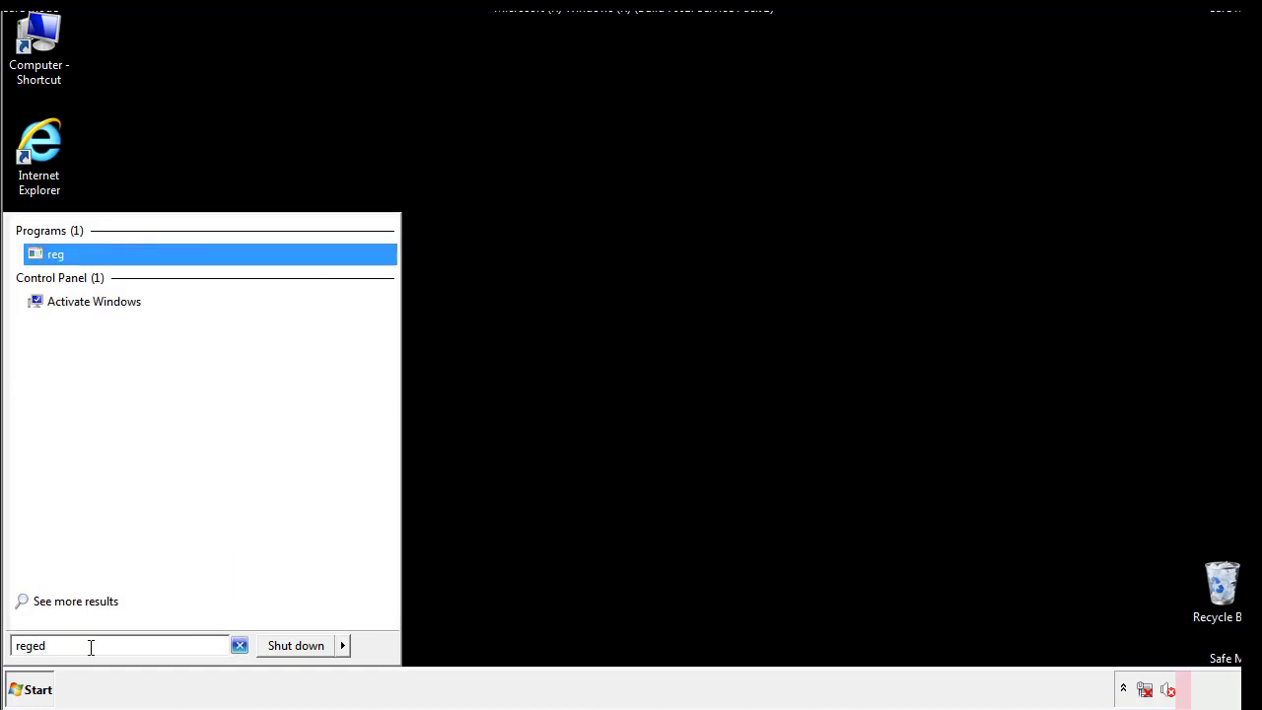
type("it")
Step: Launch Registry Editor and browse to HKLM\SOFTWARE\Microsoft\Windows\CurrentVersion\Run
key("Return")
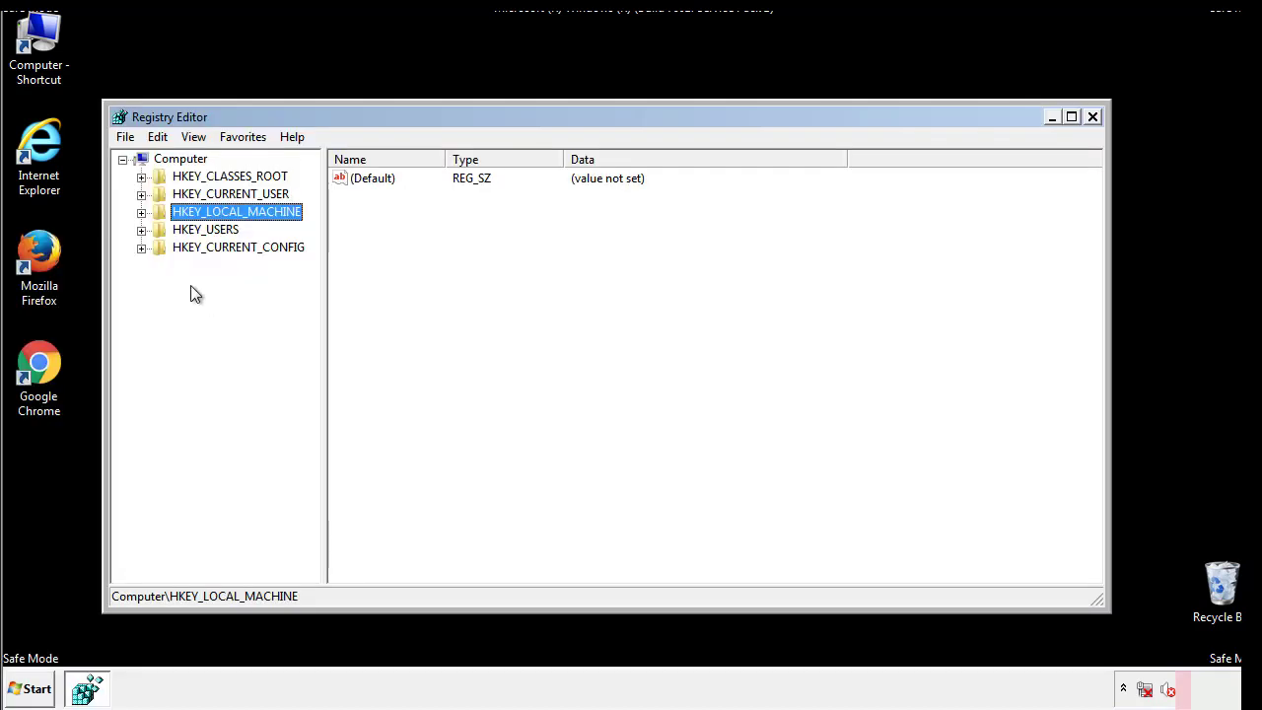
left_click(141, 214)
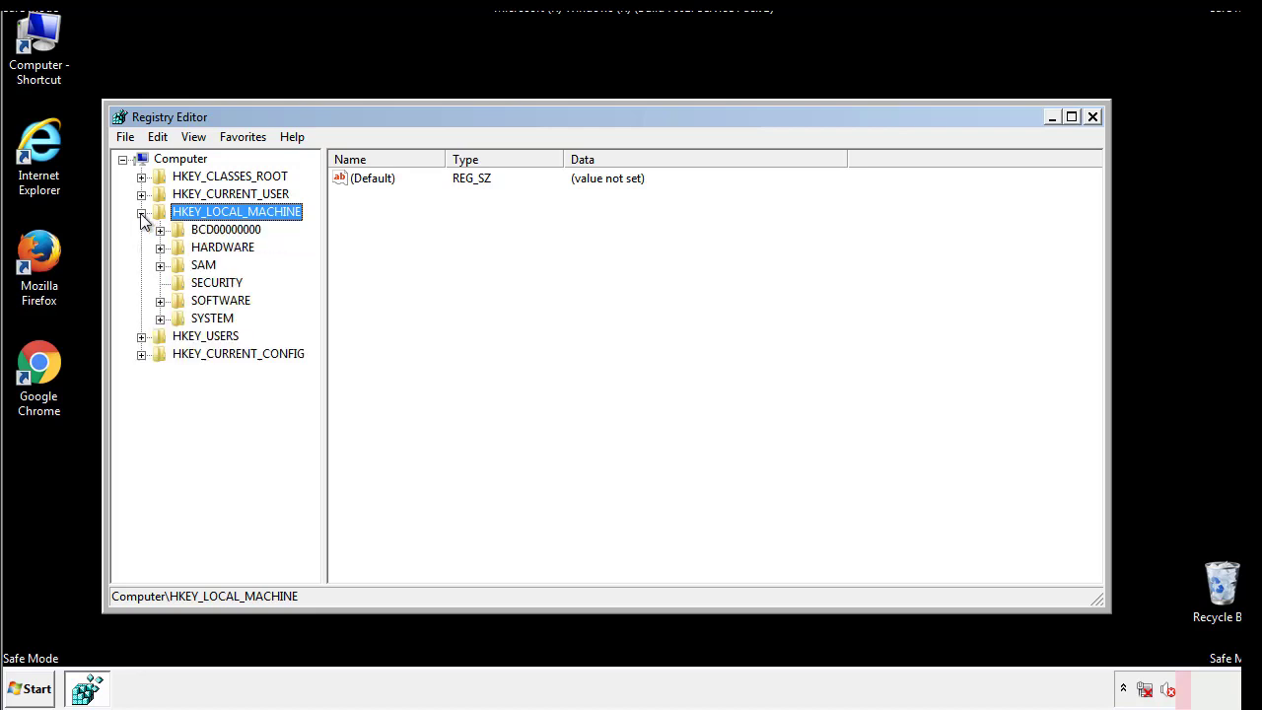
left_click(160, 301)
scroll(312, 306, "down", 1)
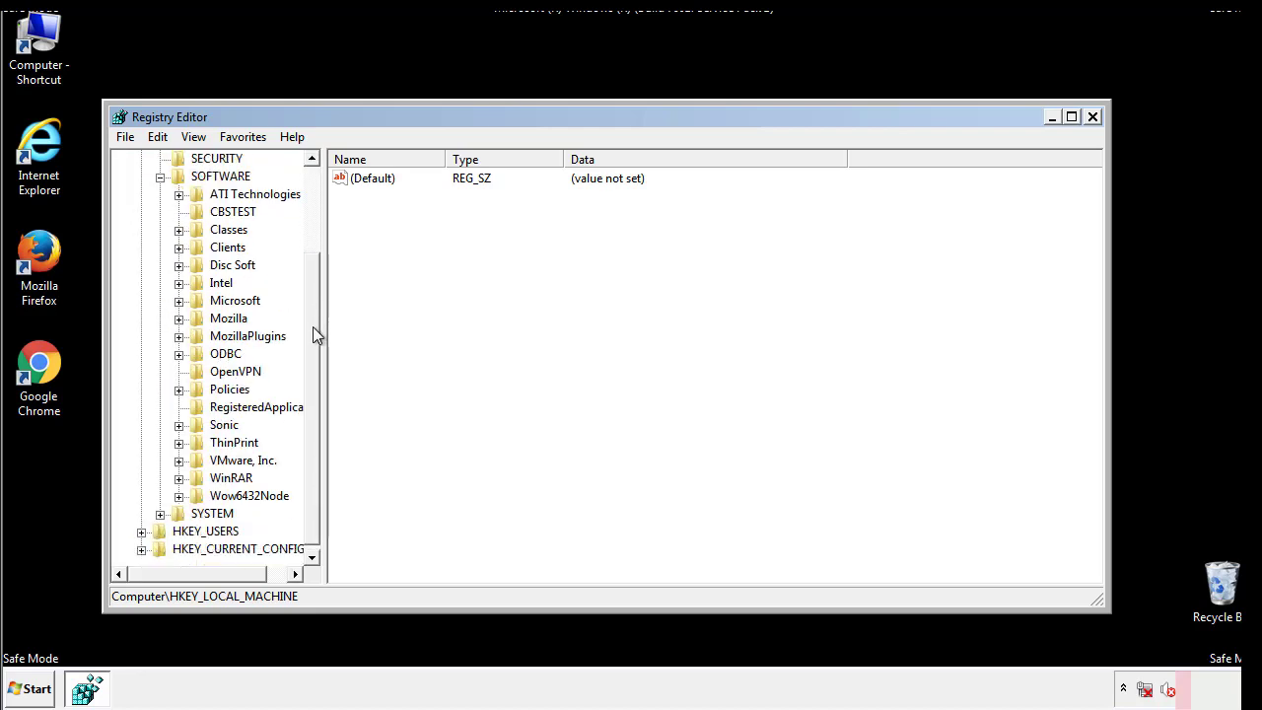
left_click(179, 301)
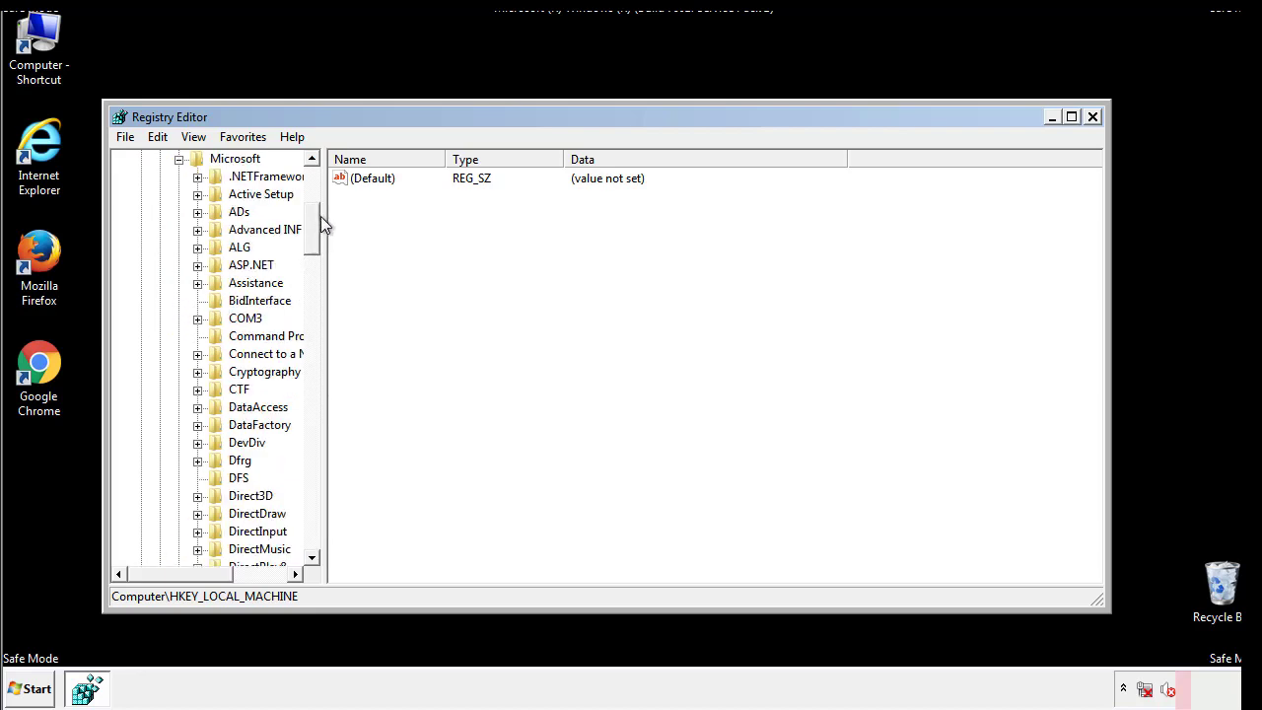
mouse_move(311, 242)
left_mouse_down()
mouse_move(313, 523)
mouse_move(314, 508)
left_mouse_up()
left_click(198, 301)
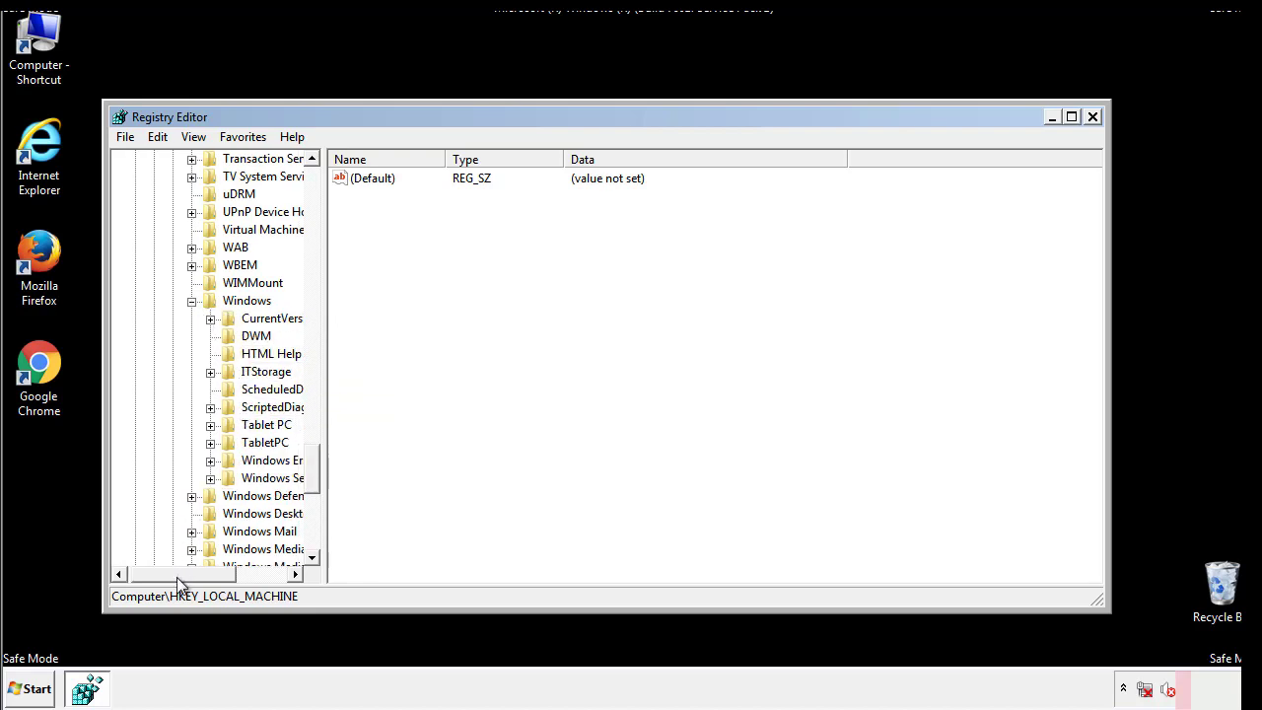
left_click_drag(176, 577, 201, 579)
left_click(162, 318)
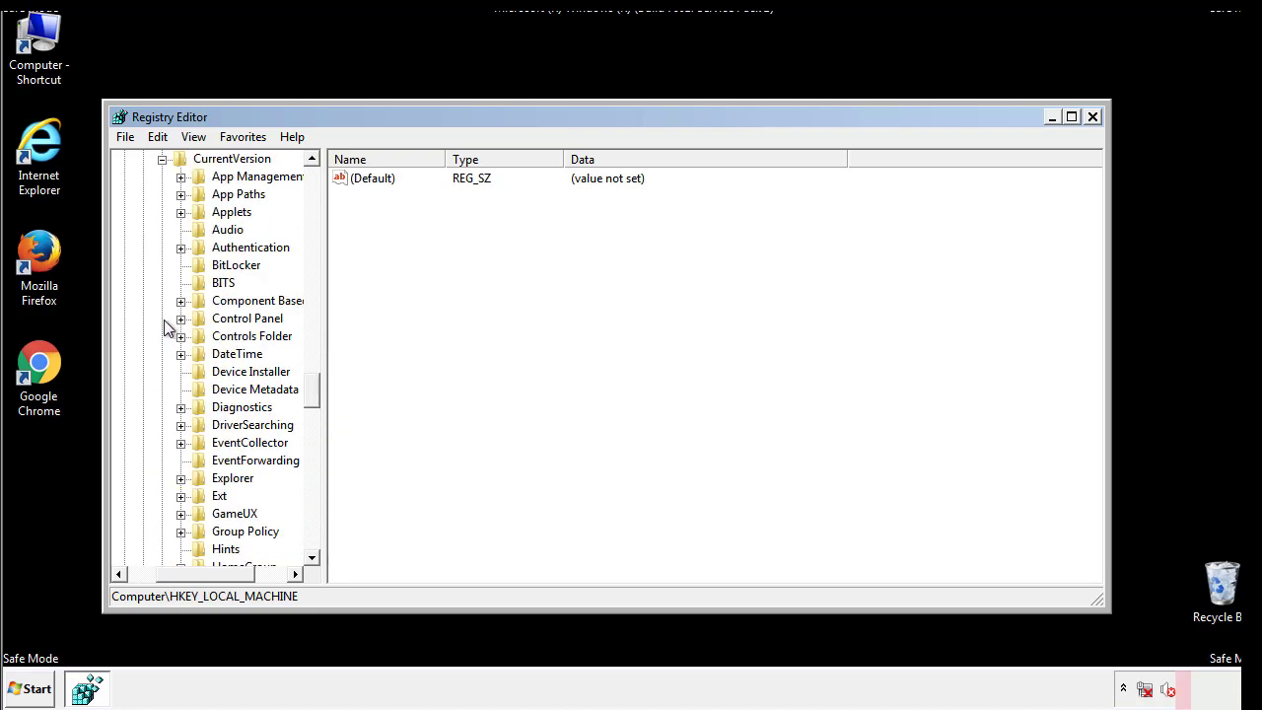
left_click_drag(321, 390, 312, 457)
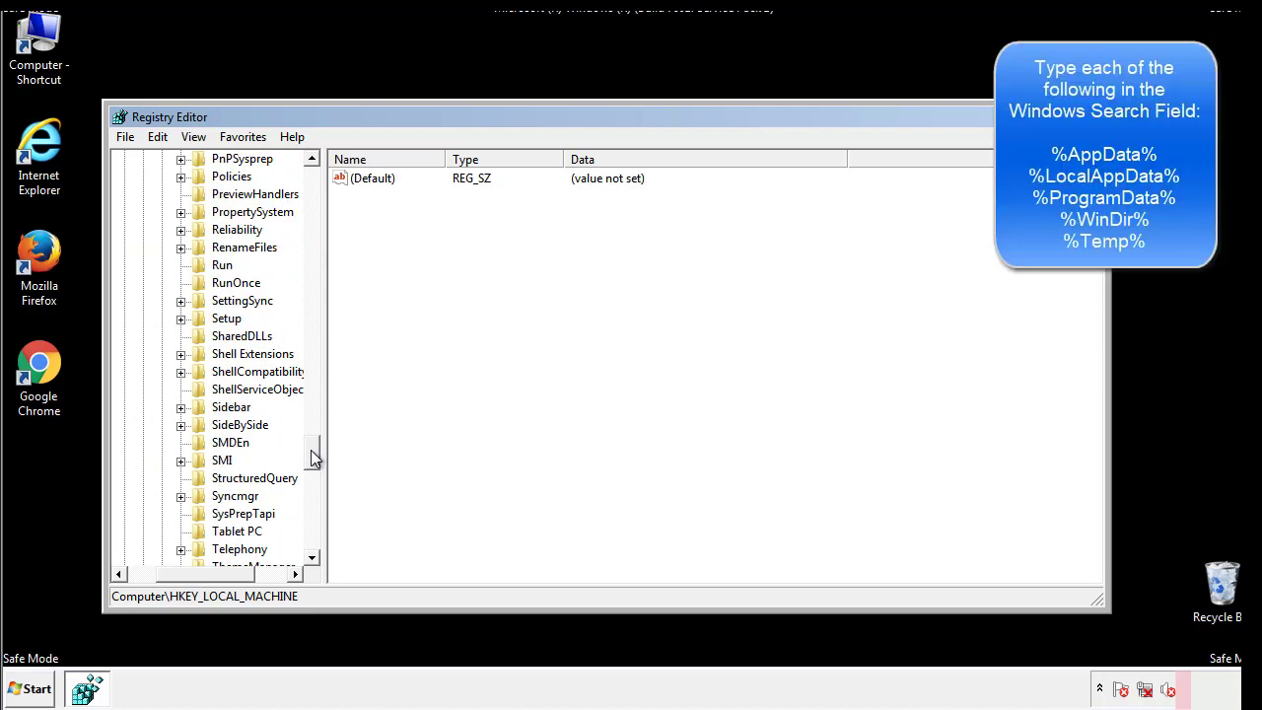
left_click(209, 267)
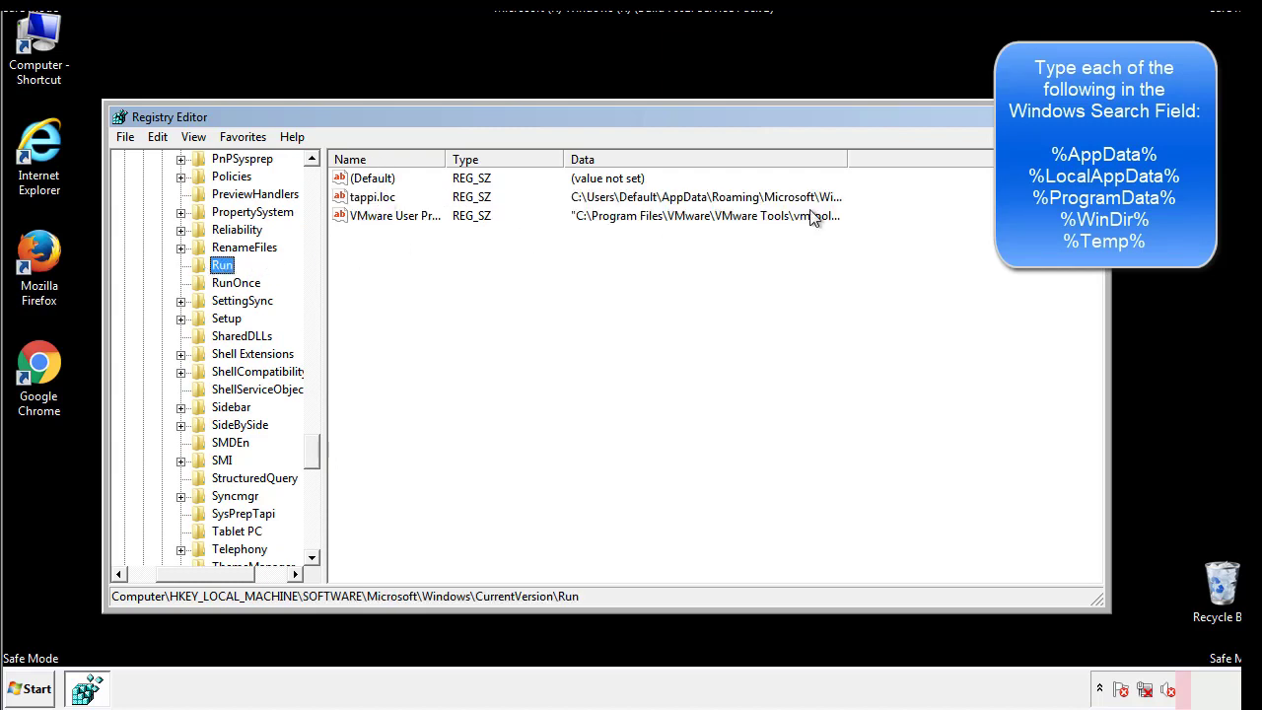
Step: Delete the tappi.loc value, confirming the permanent deletion
left_click(373, 202)
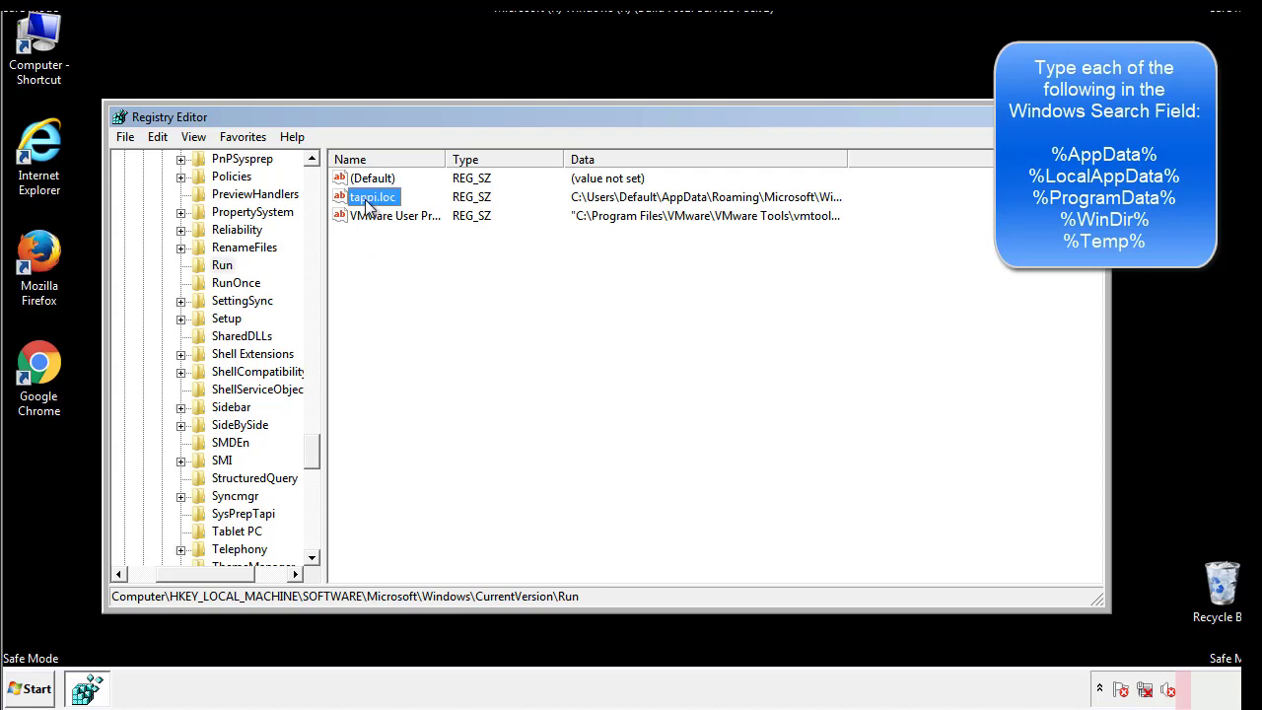
right_click(367, 201)
left_click(395, 256)
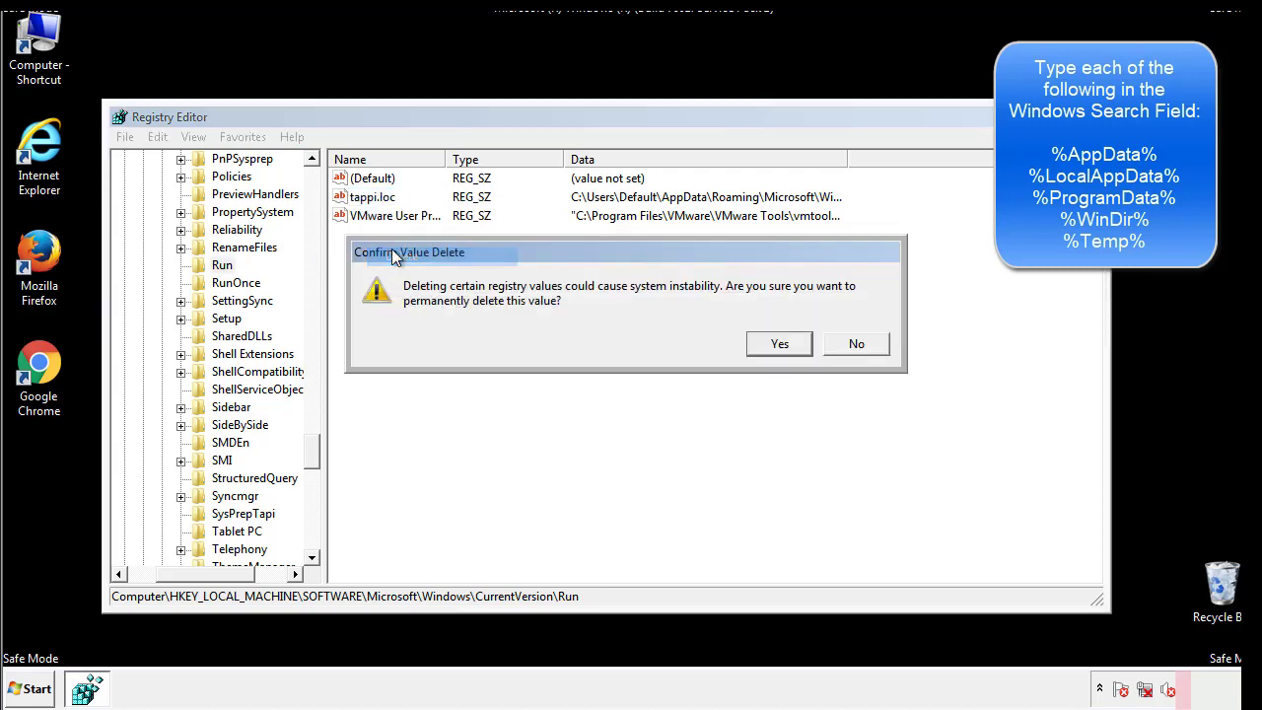
left_click(769, 347)
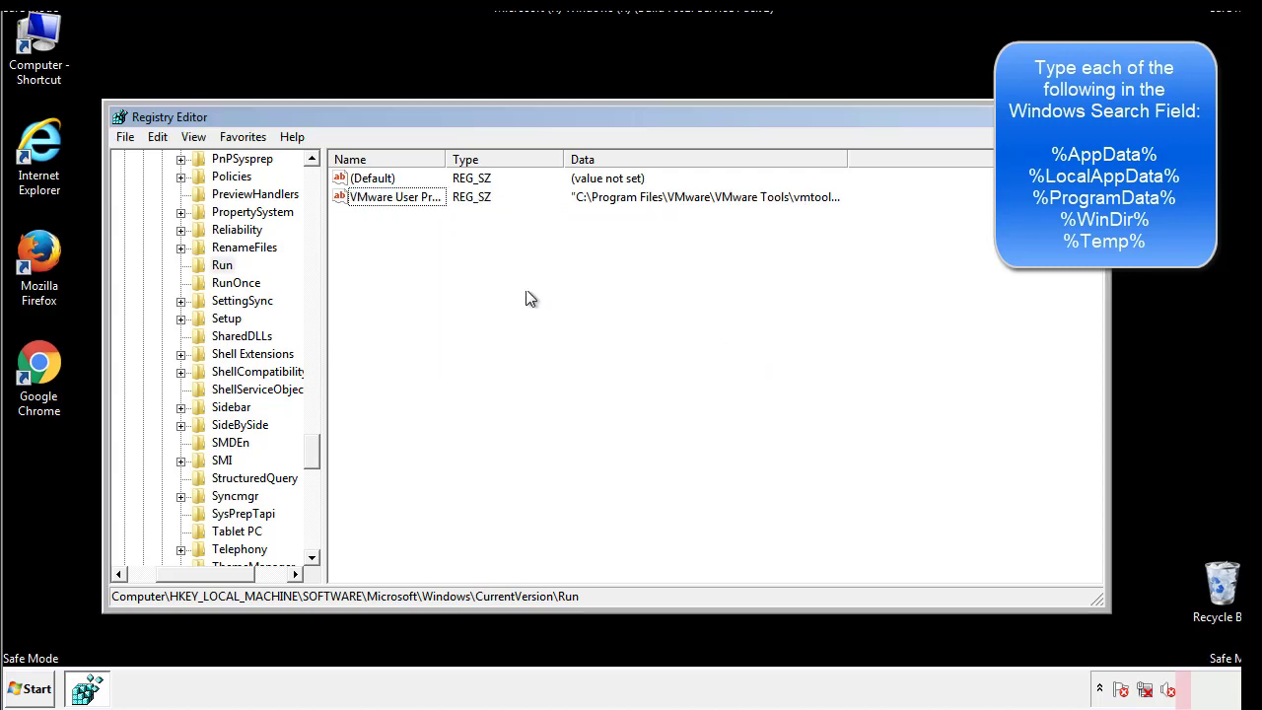
Step: Collapse HKEY_LOCAL_MACHINE and expand HKEY_CURRENT_USER\Software
left_click_drag(313, 443, 311, 541)
left_click_drag(237, 572, 153, 584)
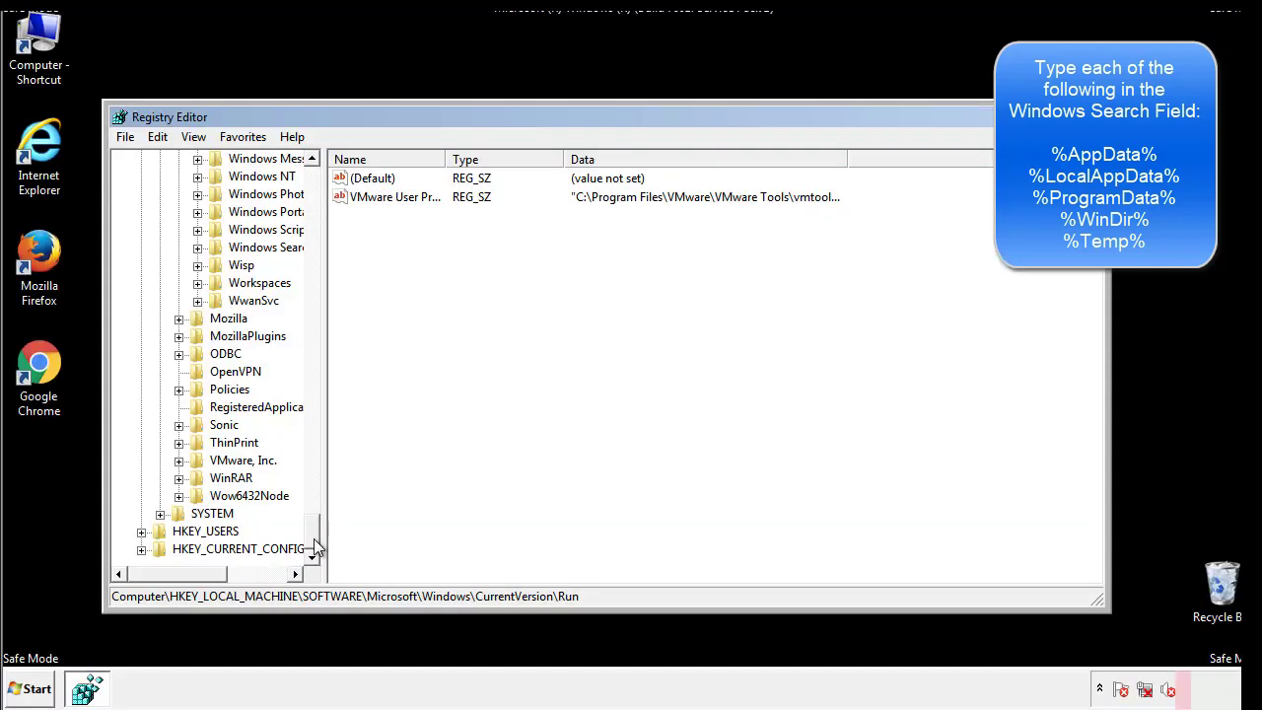
left_click_drag(313, 540, 322, 187)
left_click(142, 212)
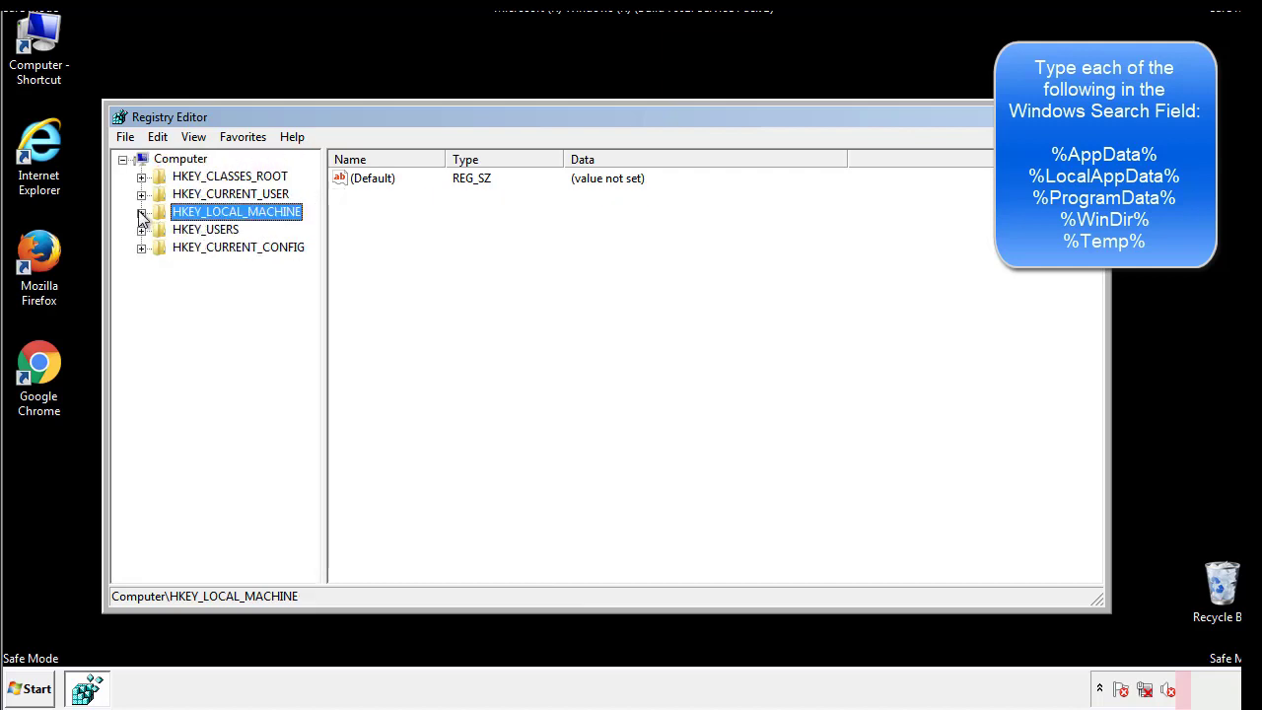
left_click(141, 195)
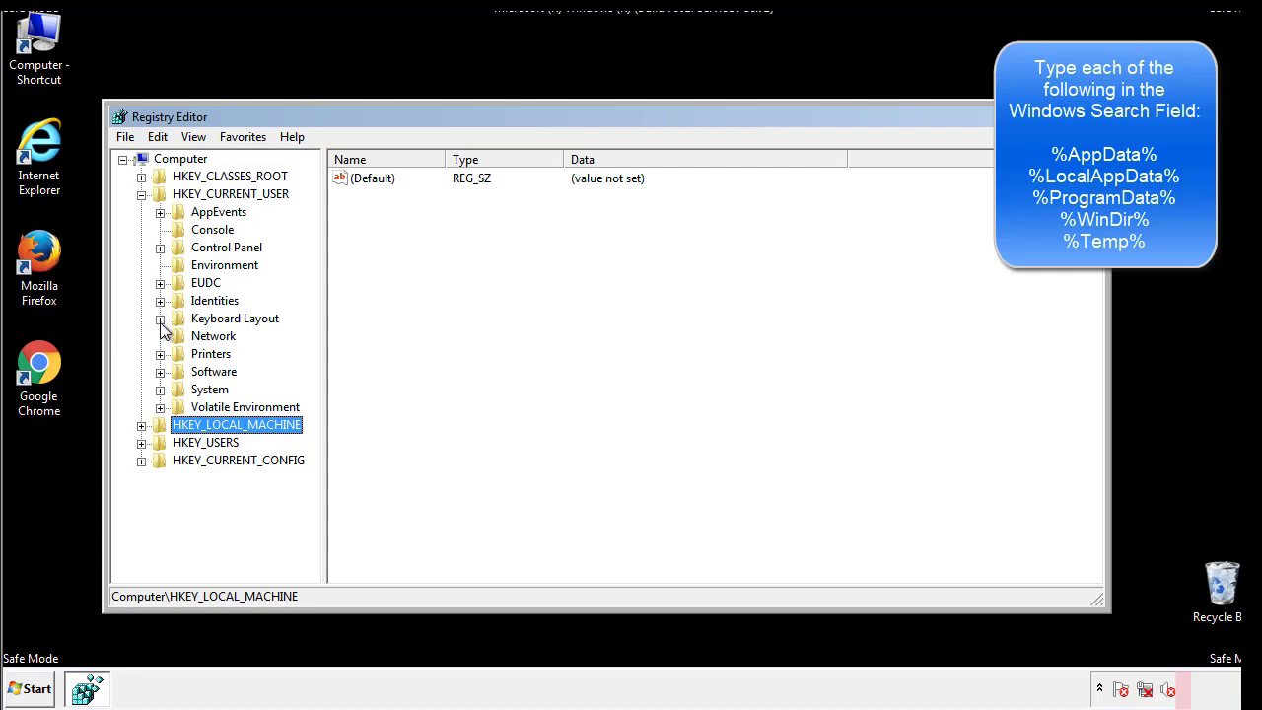
left_click(160, 372)
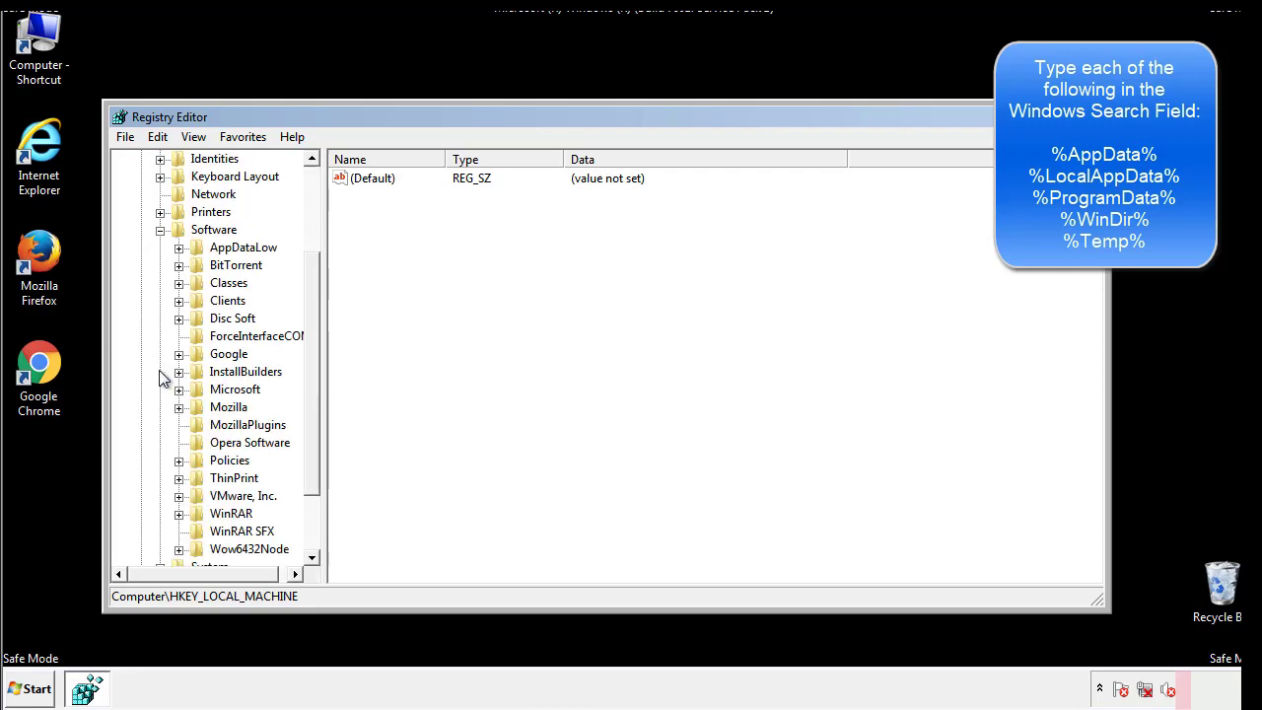
Step: Expand Microsoft\Windows\CurrentVersion and select Run to list the DAEMON Tools entry
left_click_drag(310, 363, 309, 376)
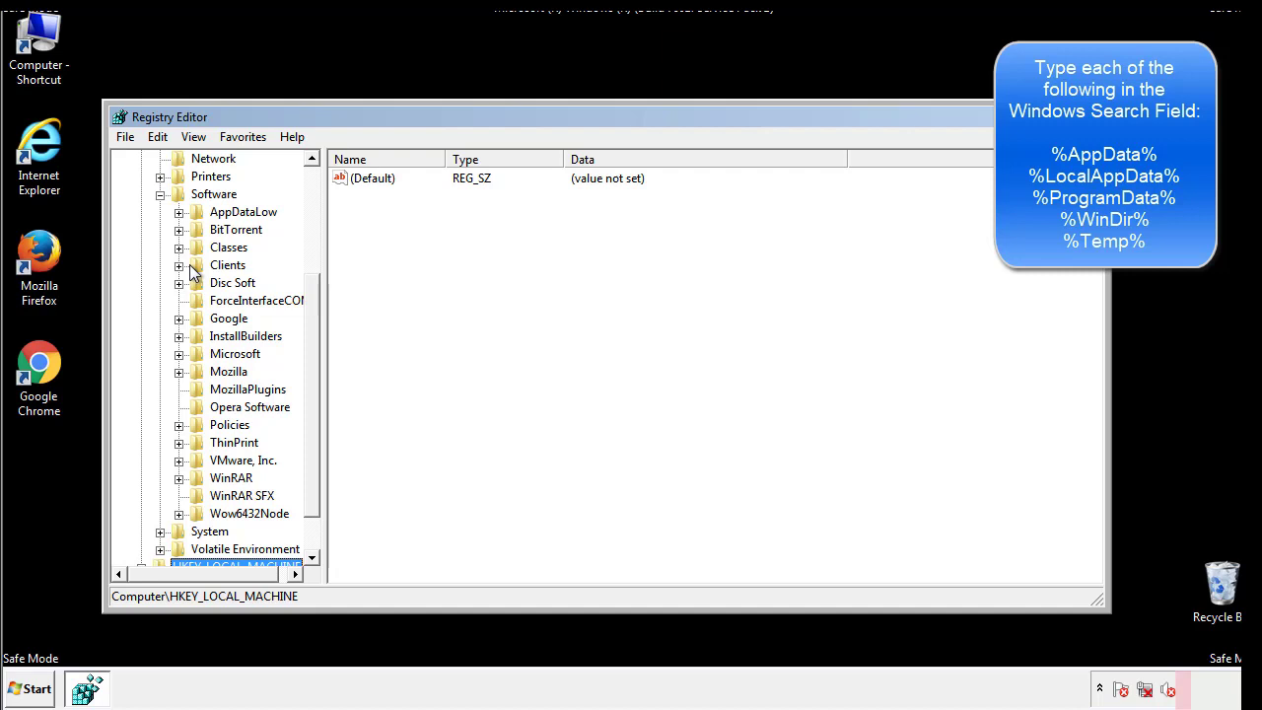
left_click(178, 354)
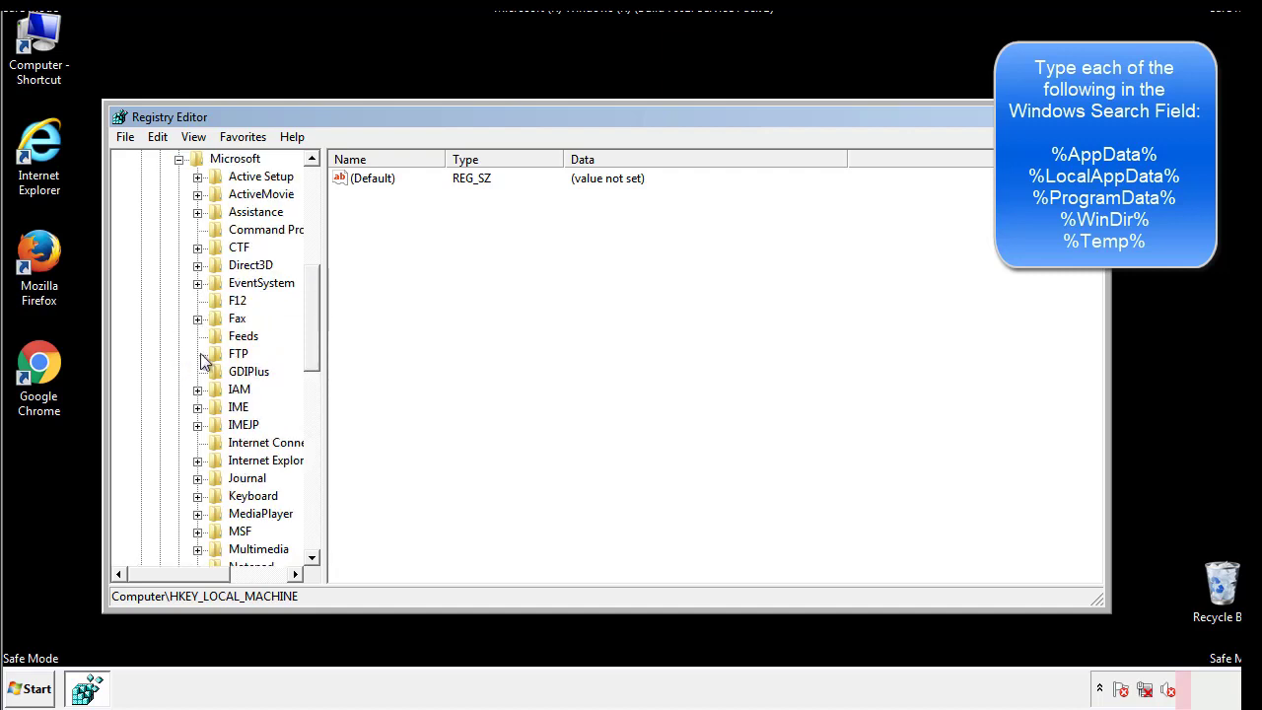
left_click_drag(309, 288, 311, 410)
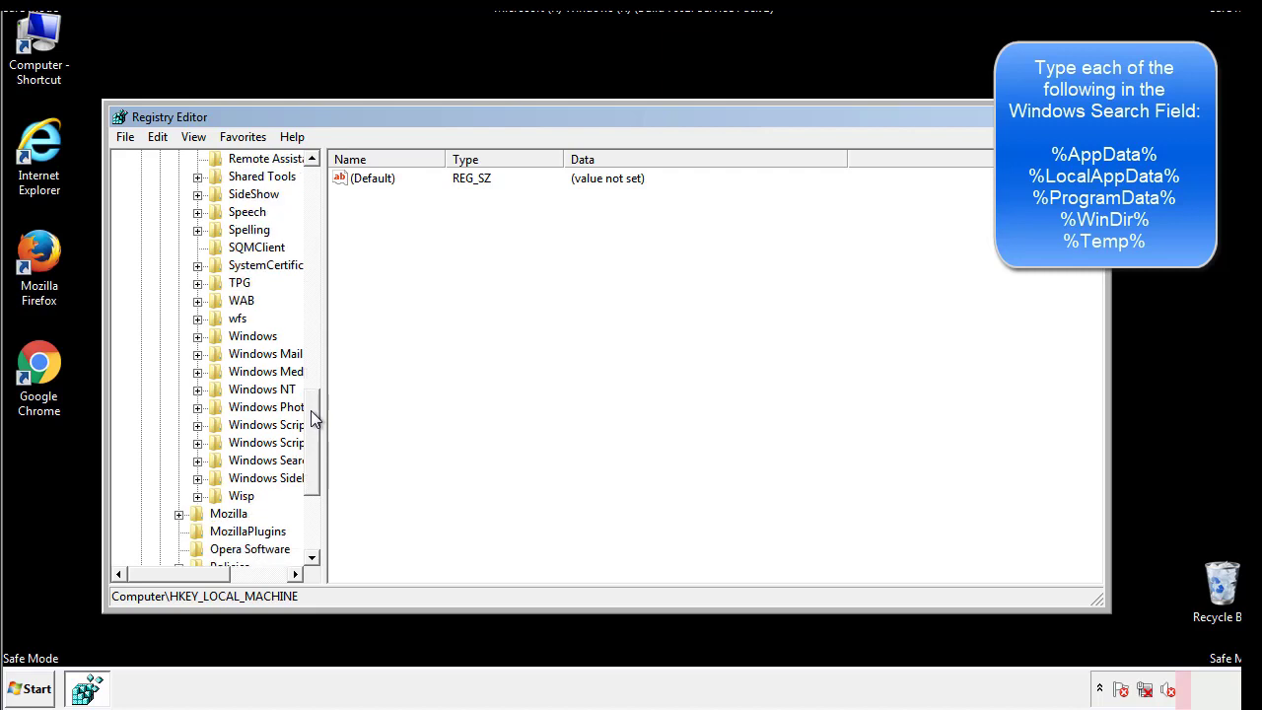
left_click(197, 337)
left_click(216, 355)
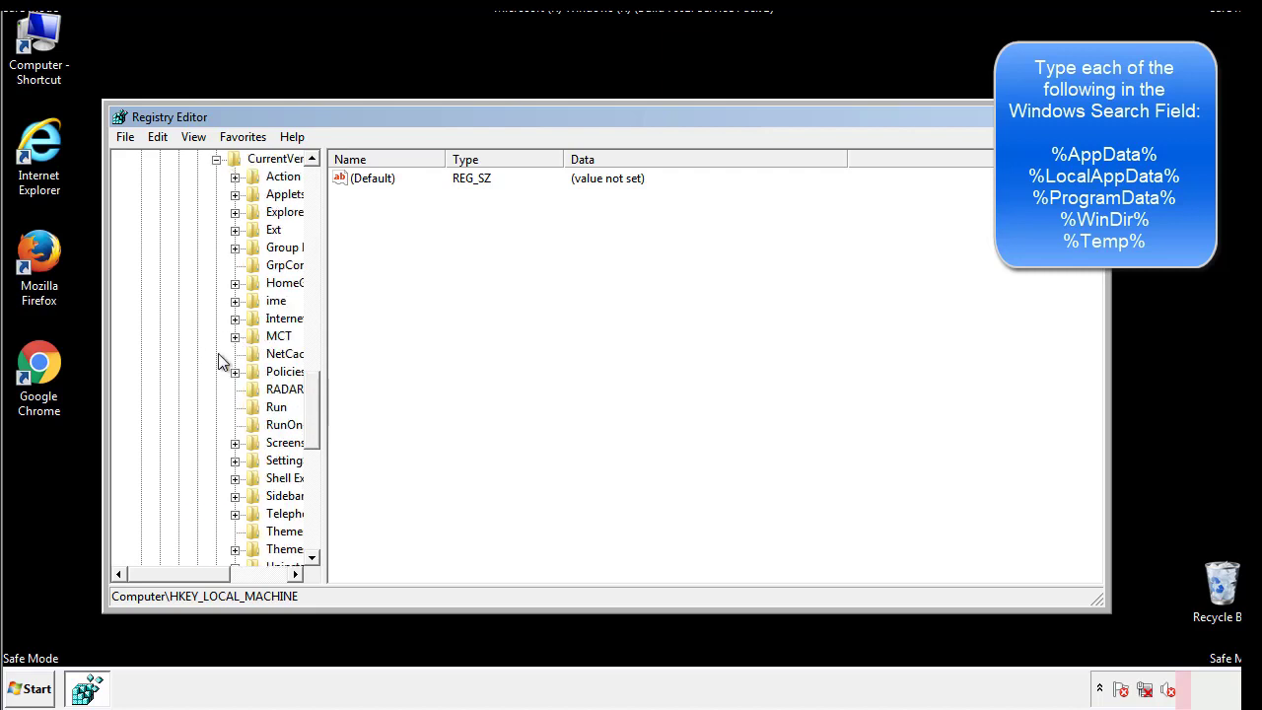
left_click_drag(192, 579, 222, 574)
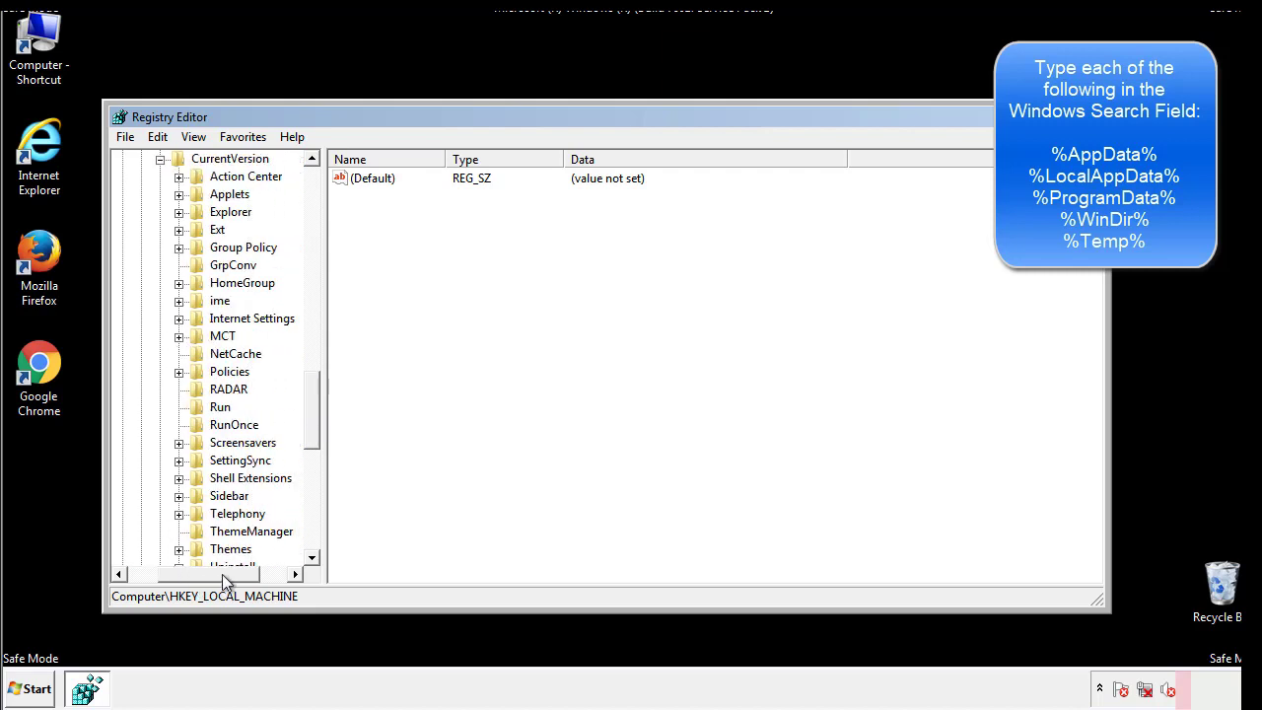
left_click(218, 406)
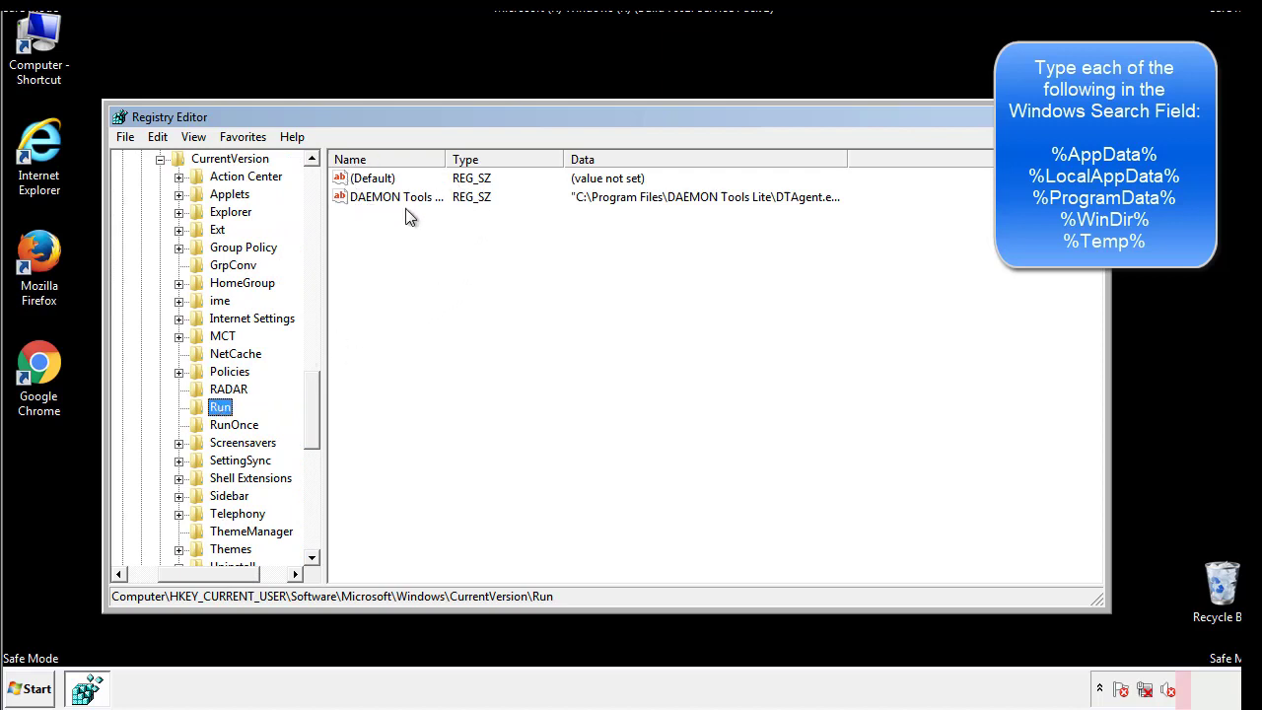
Step: Review the Run values and collapse the Windows key's subtree
left_click(537, 227)
left_click_drag(368, 287, 448, 223)
left_click_drag(209, 572, 168, 573)
left_click_drag(320, 431, 311, 414)
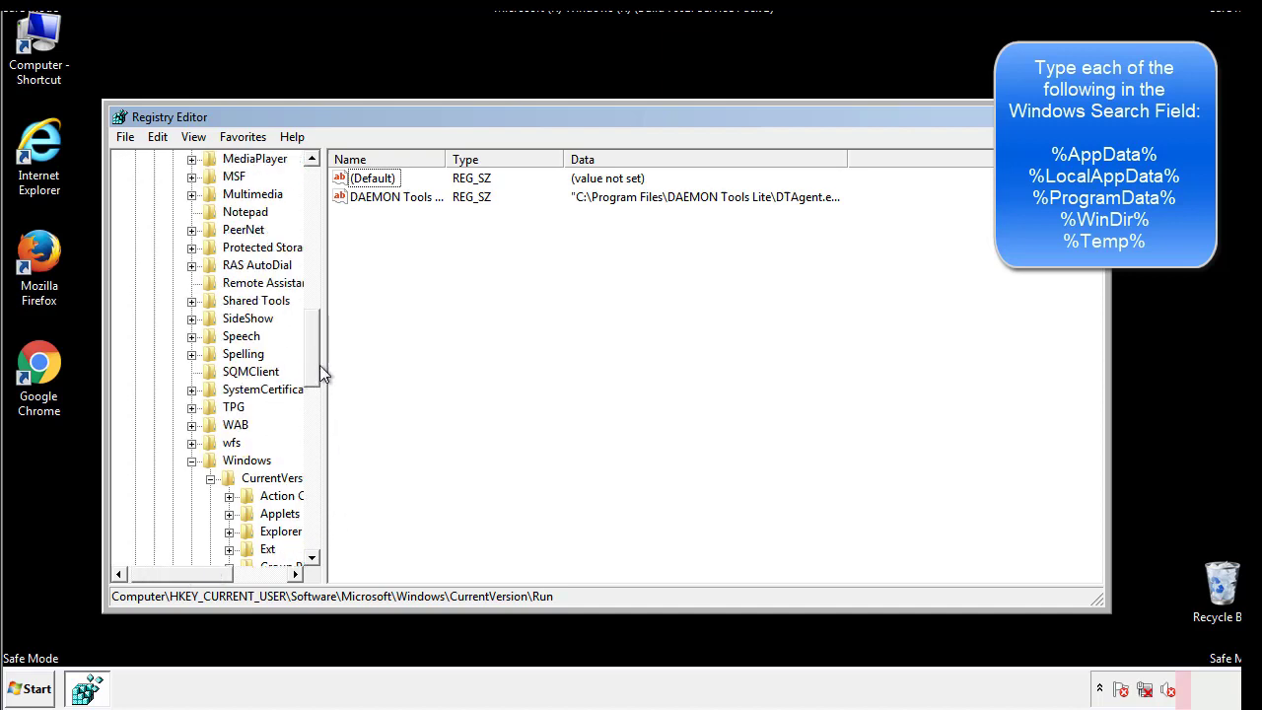
left_click(192, 462)
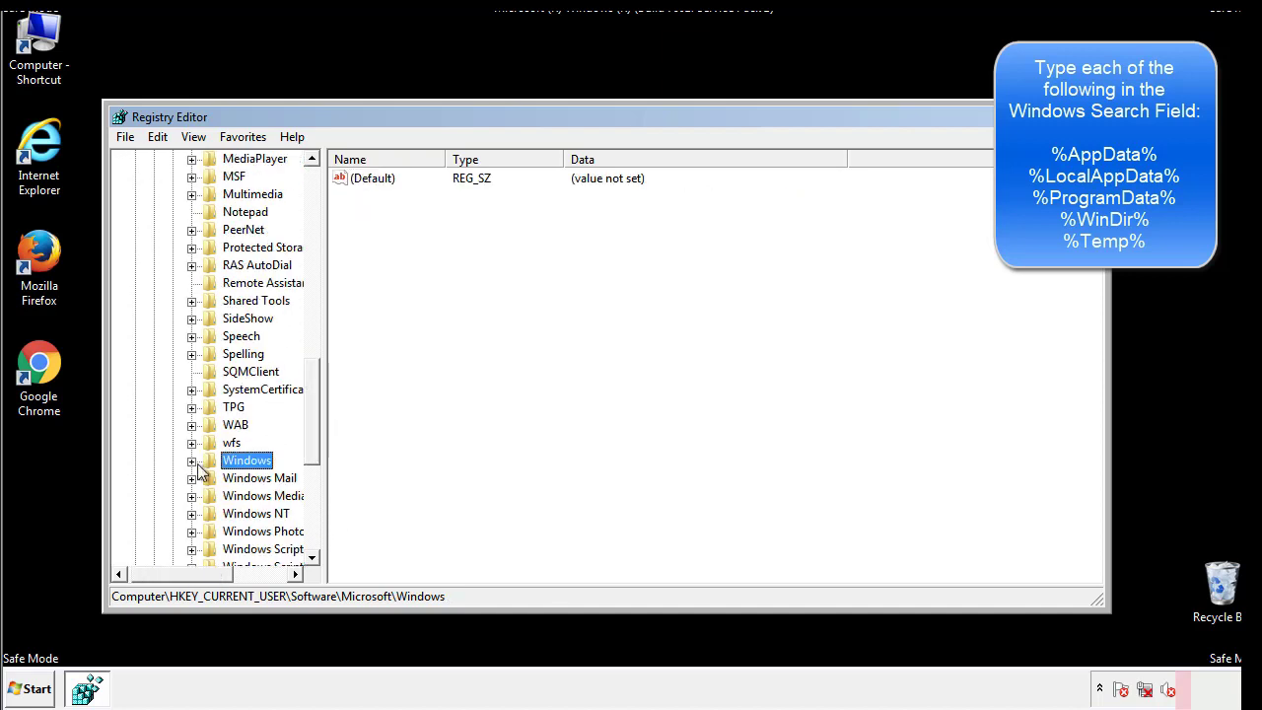
left_click_drag(317, 439, 318, 244)
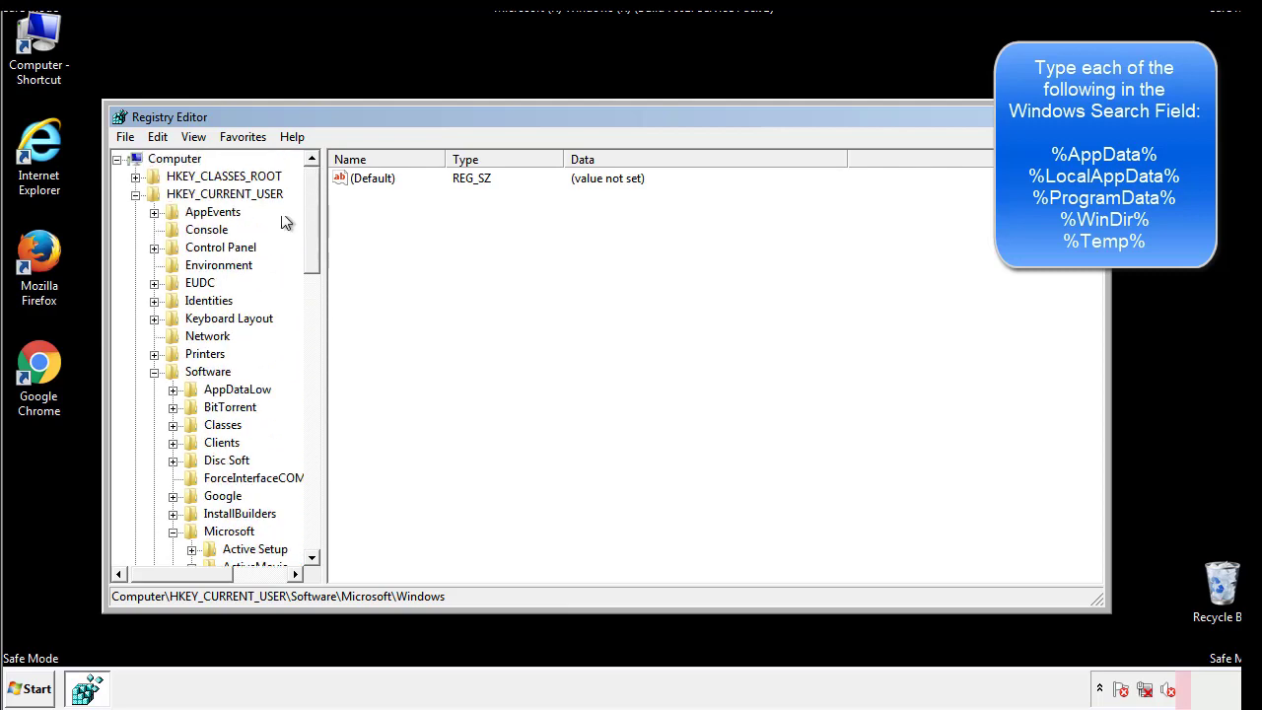
Step: Search the registry for %temp% using Edit > Find
left_click(160, 138)
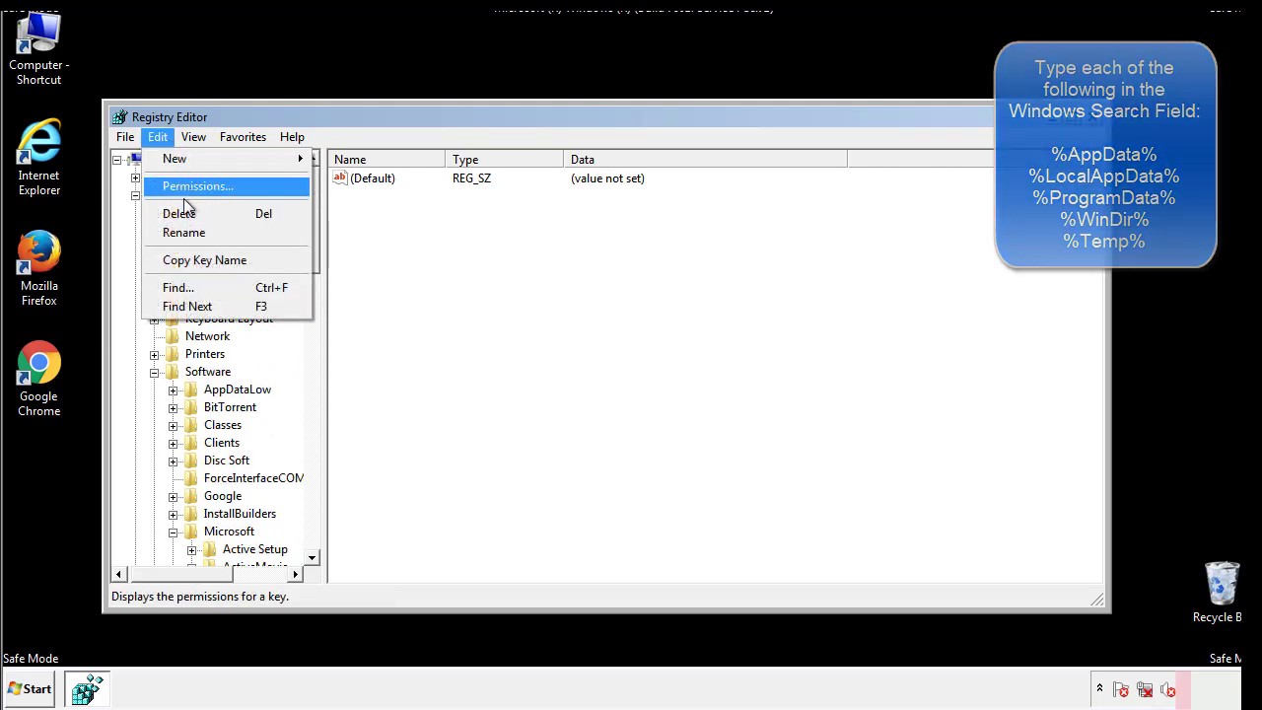
left_click(167, 287)
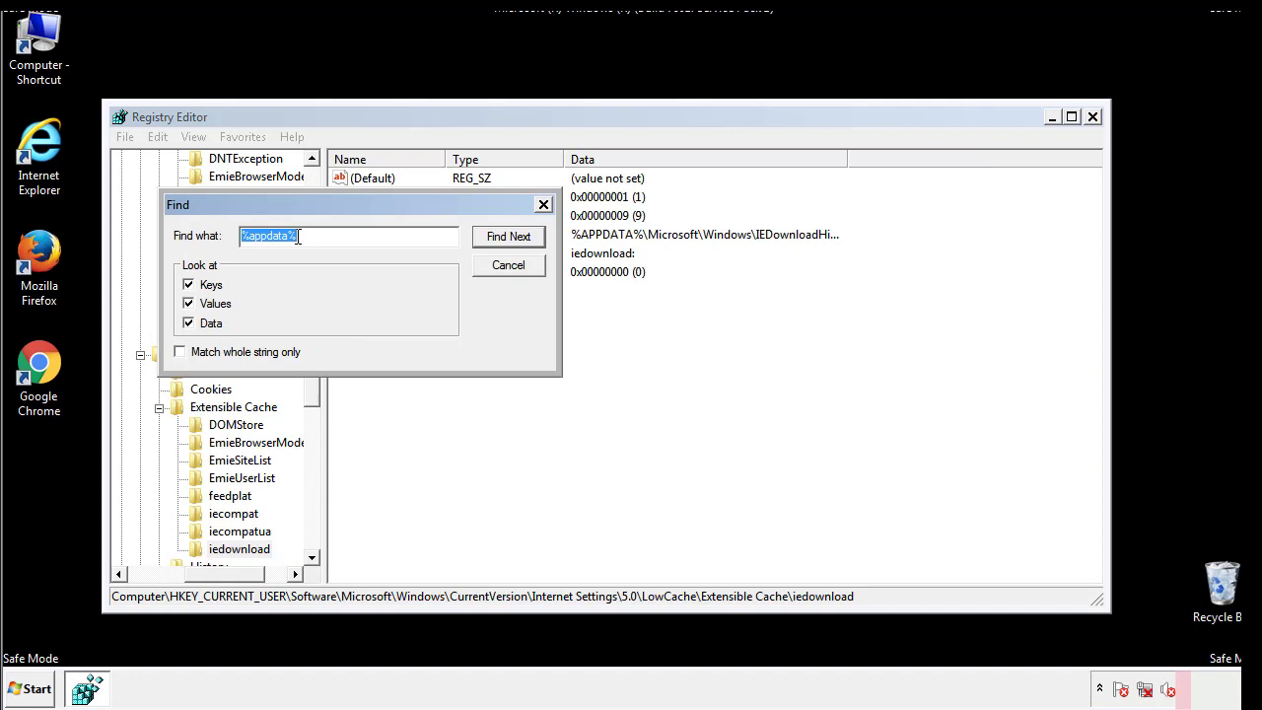
type("%temp%")
key("Return")
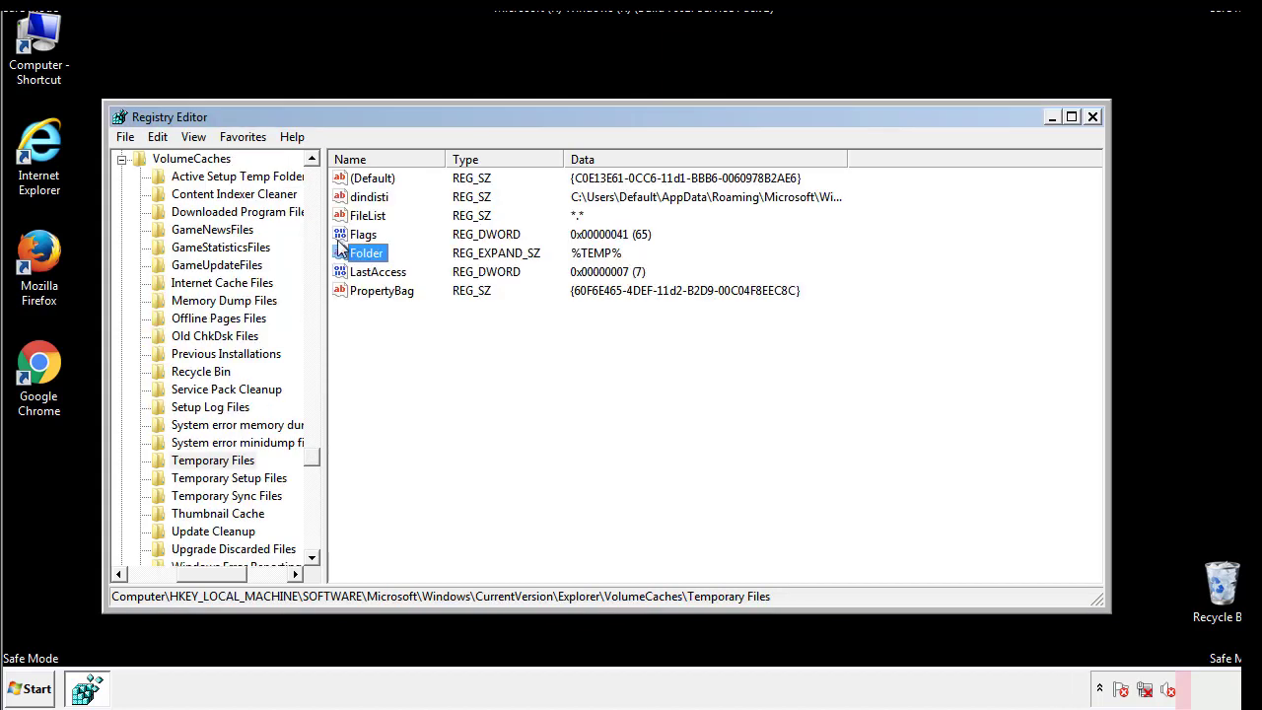
Step: Select all seven Temporary Files values and delete them, confirming the removal
left_click(521, 346)
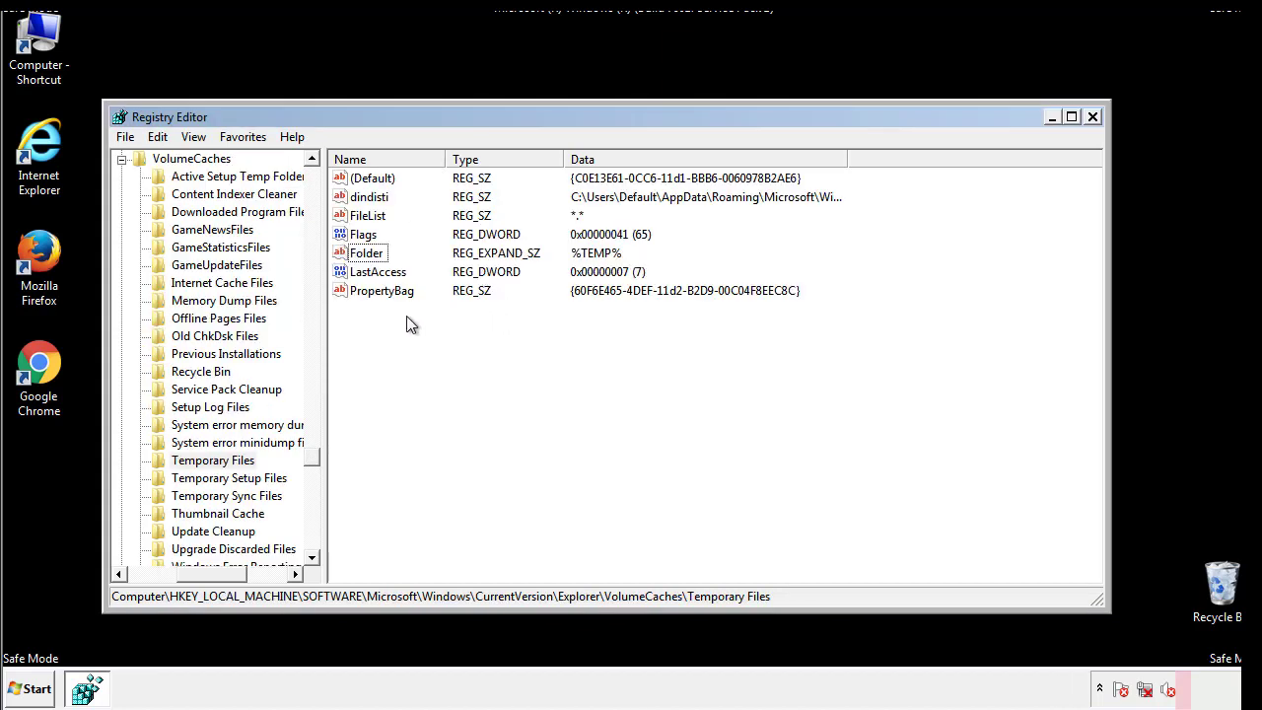
left_click_drag(406, 317, 360, 185)
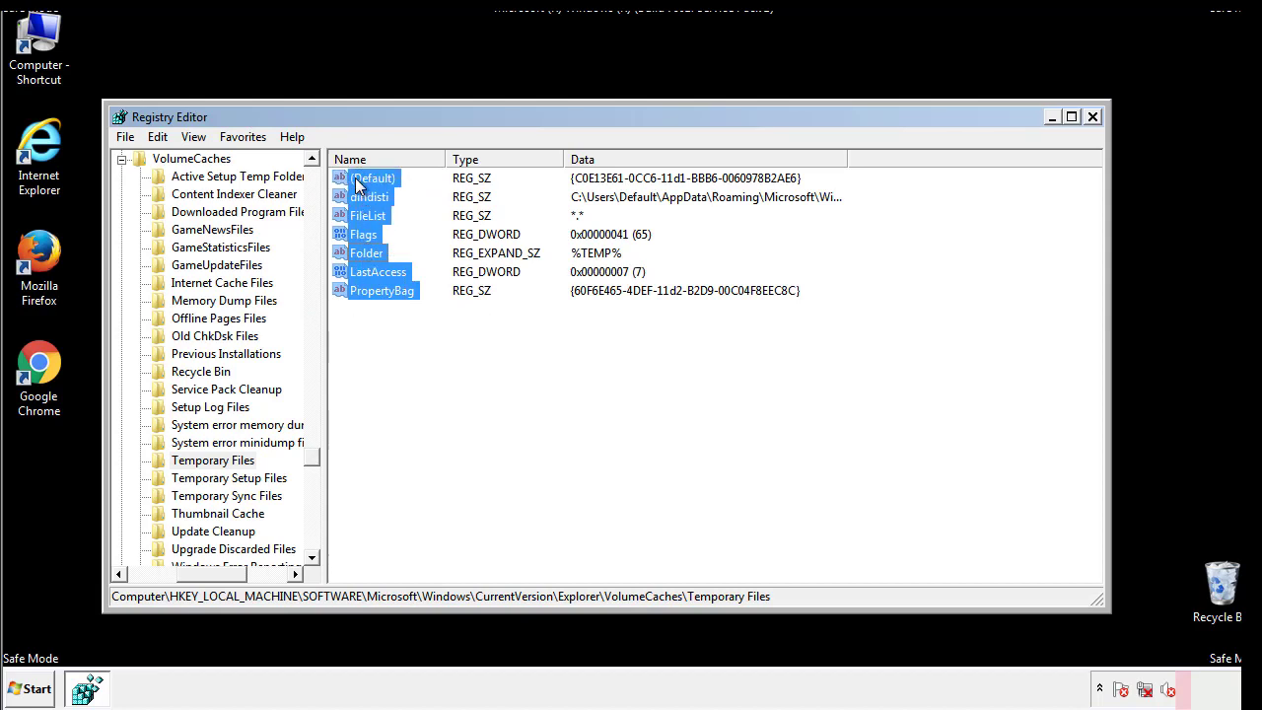
right_click(360, 185)
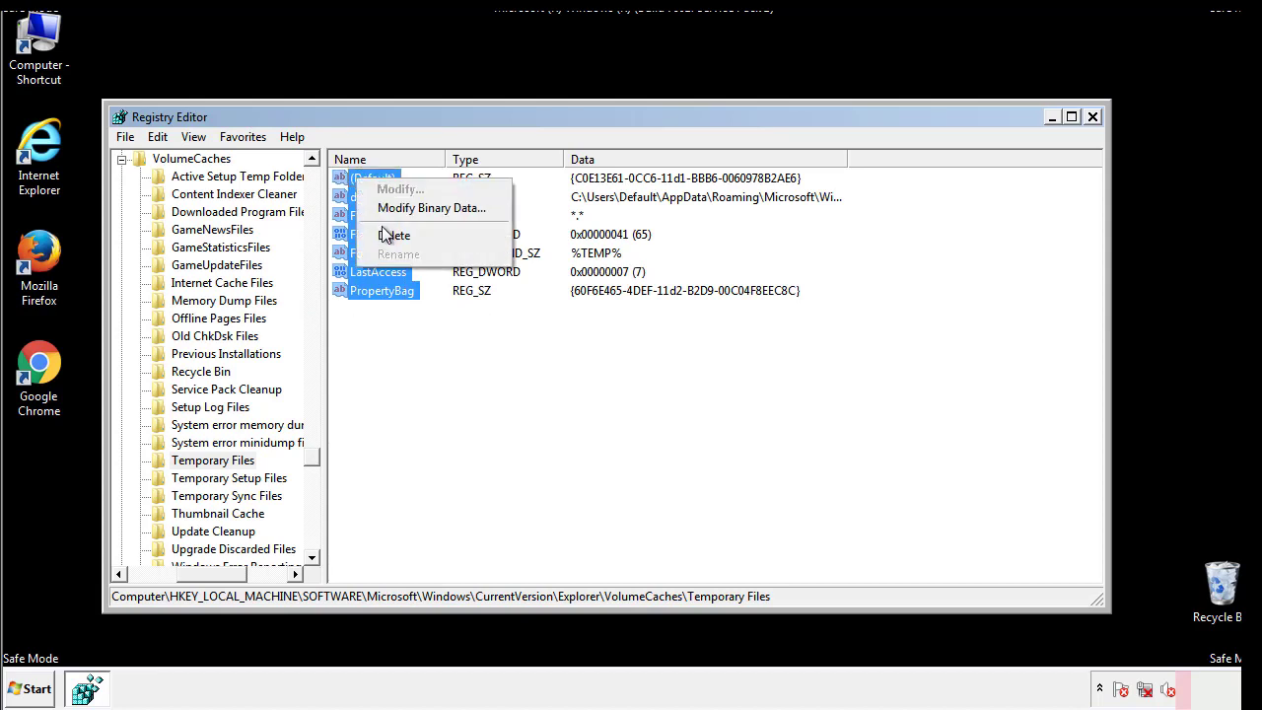
left_click(387, 236)
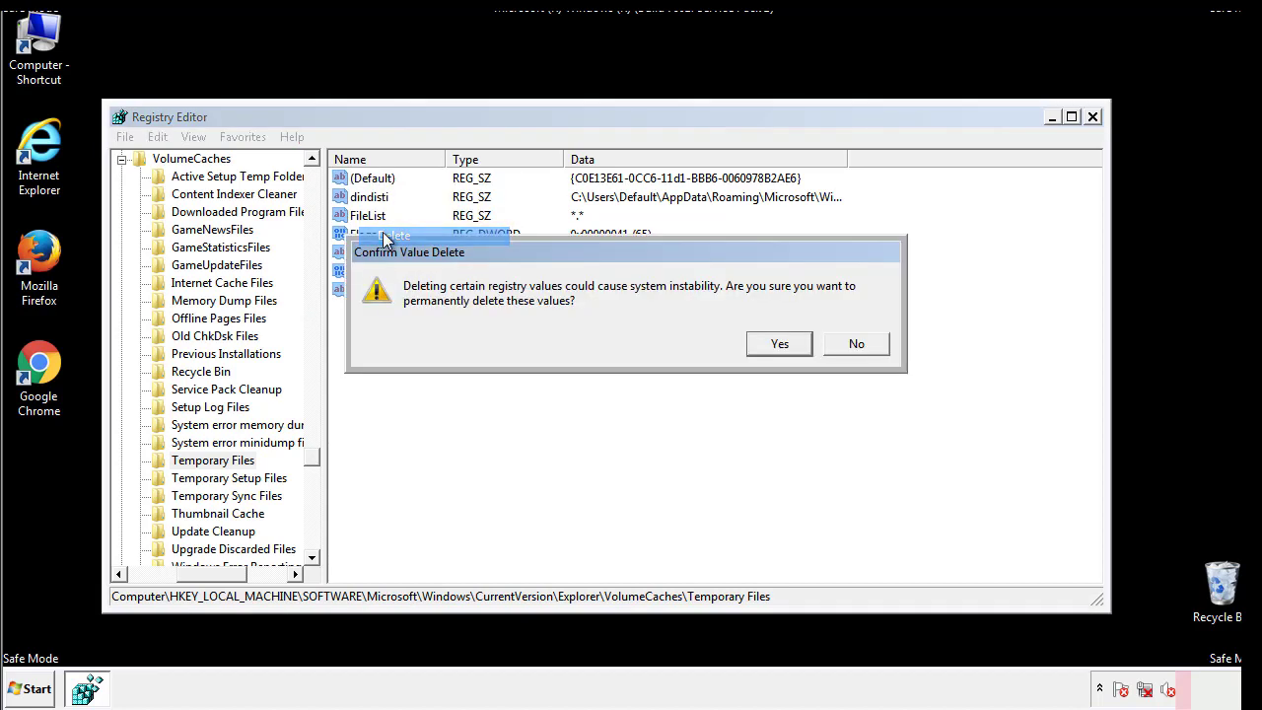
left_click(802, 344)
left_click(435, 236)
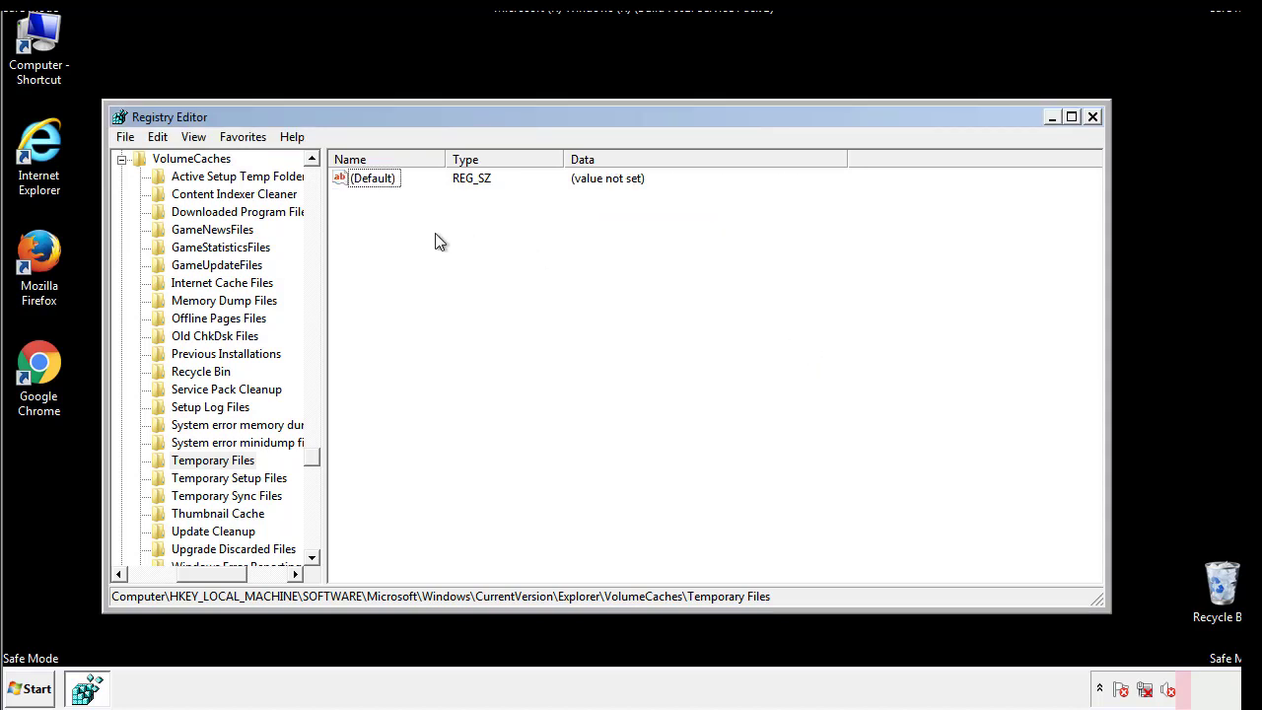
Step: Close Registry Editor and launch msconfig from Start search, correcting the typo
left_click(1094, 118)
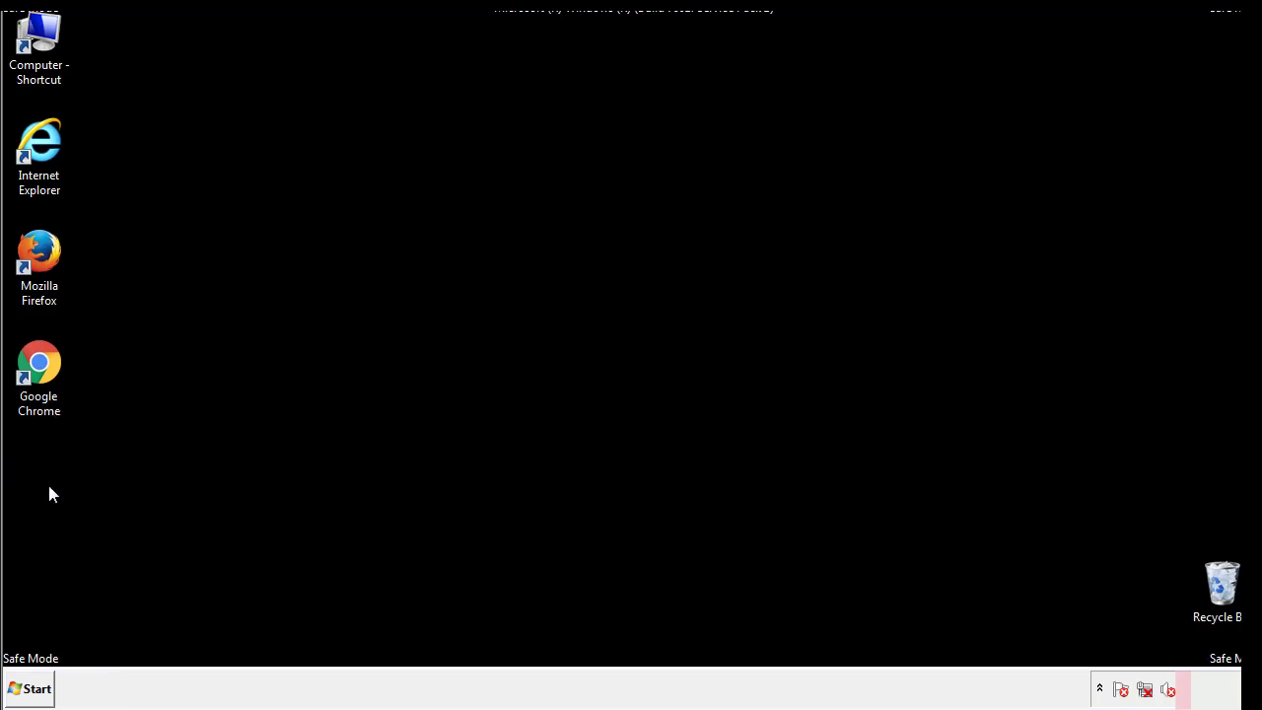
left_click(28, 690)
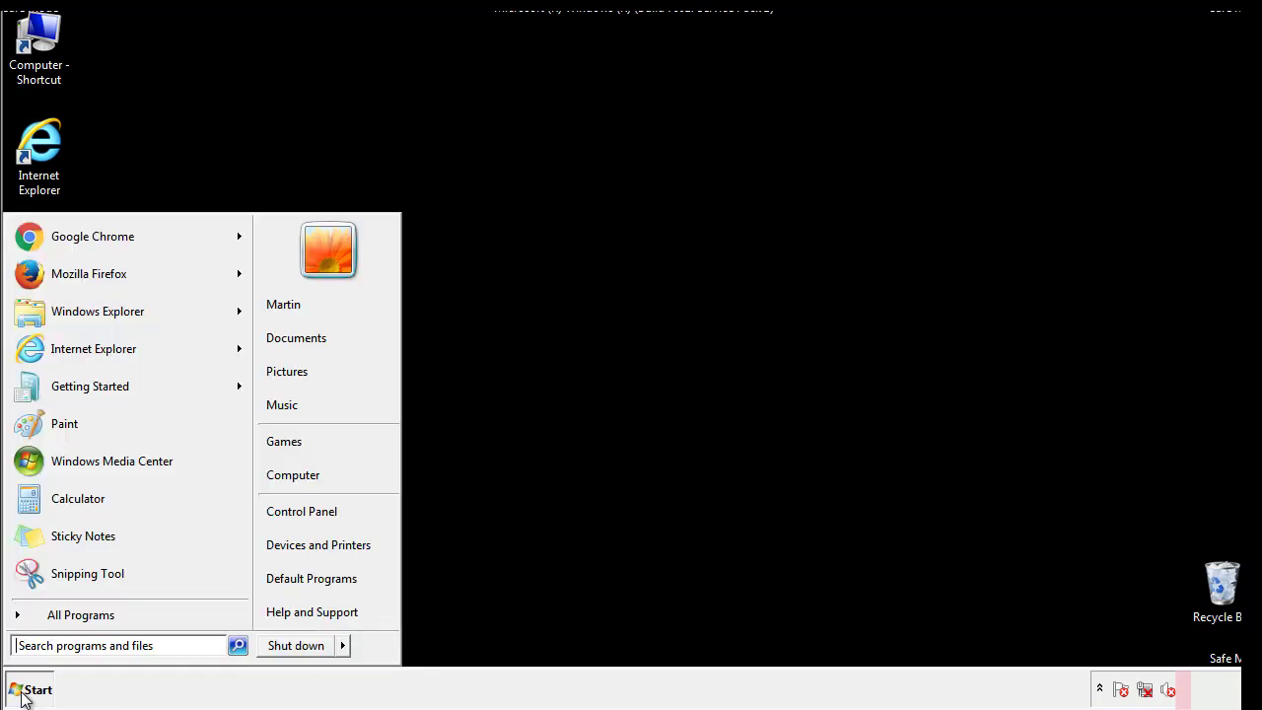
left_click(68, 646)
type("mscon")
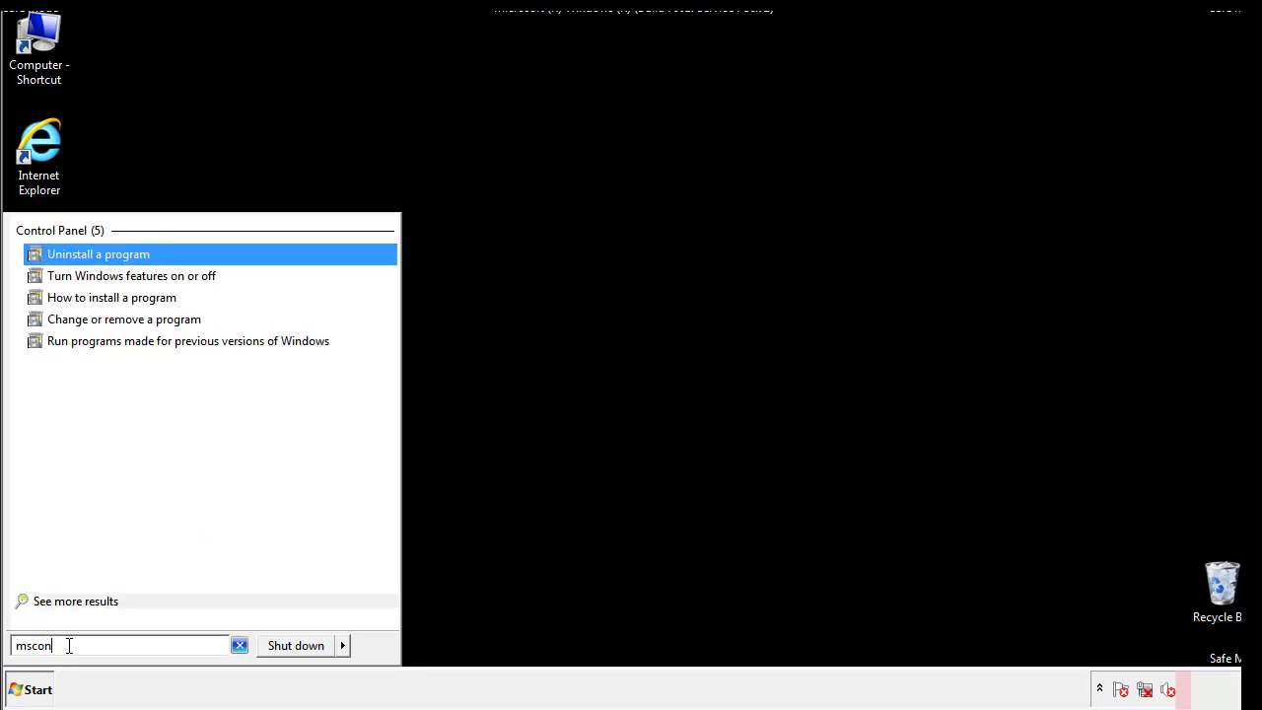
type("fgi")
key("BackSpace")
key("BackSpace")
type("ig")
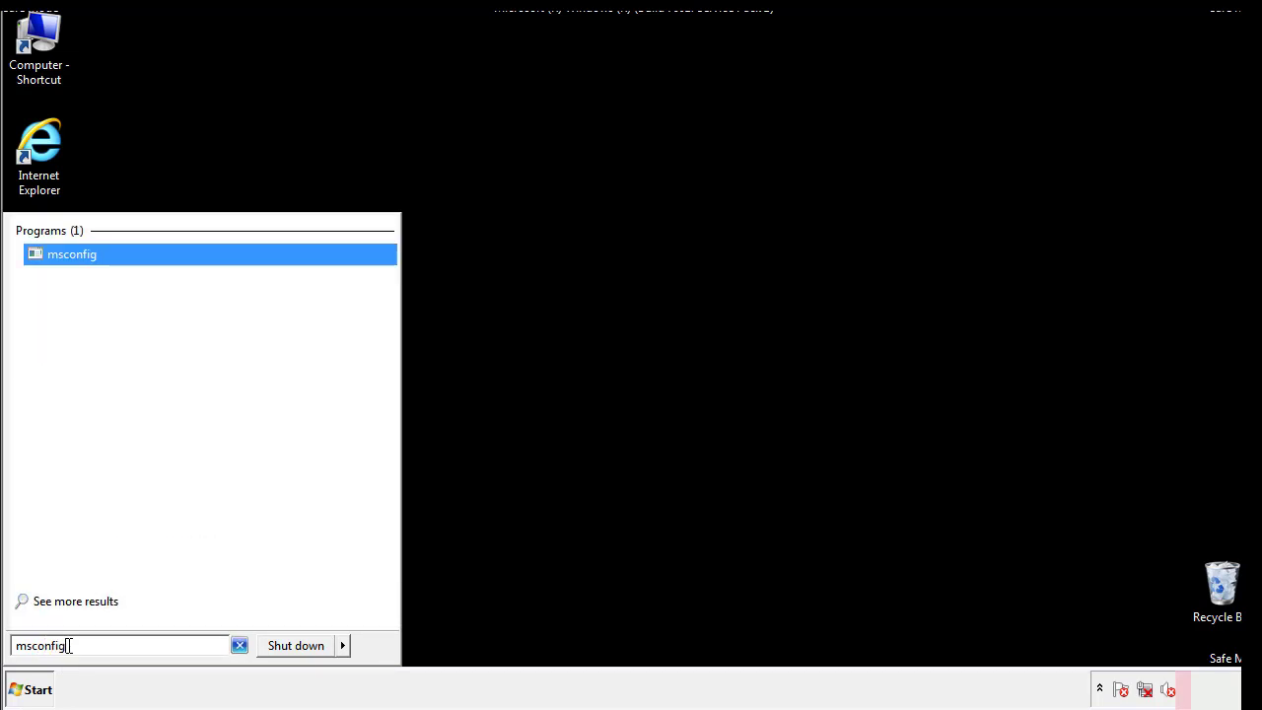
key("Return")
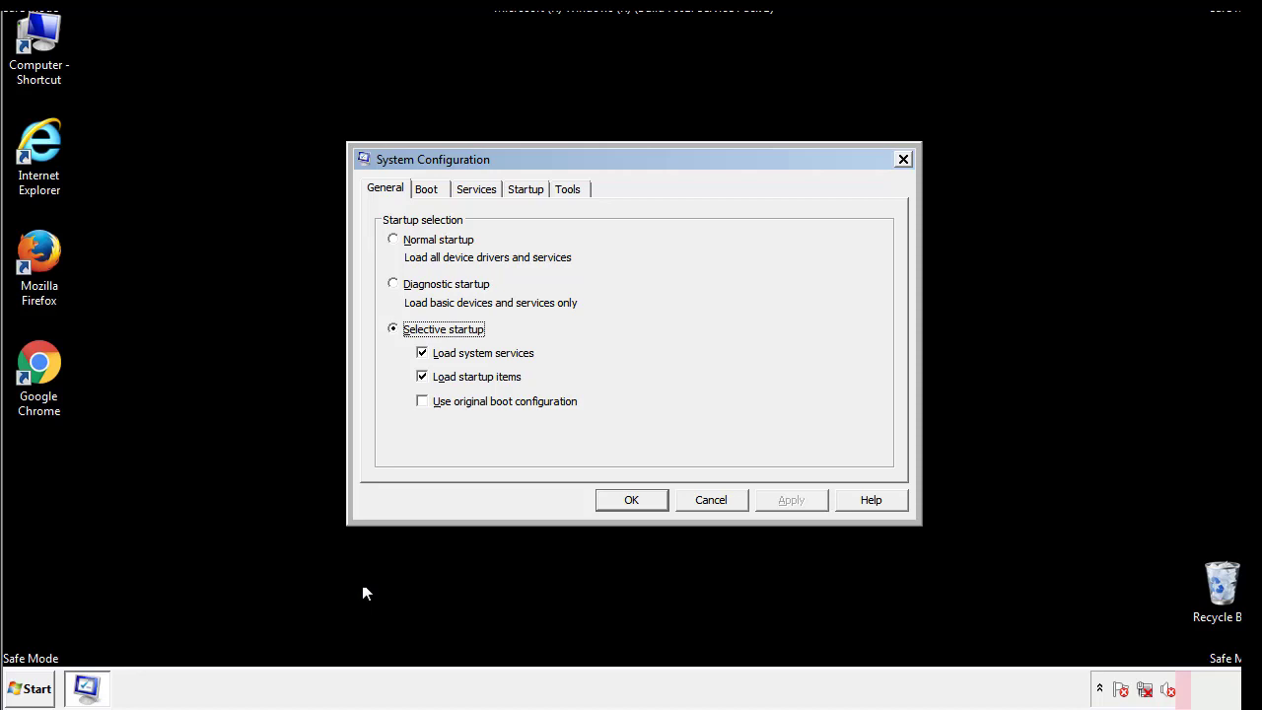
Step: Uncheck Safe boot on the Boot tab, apply it, and restart the computer
left_click(432, 190)
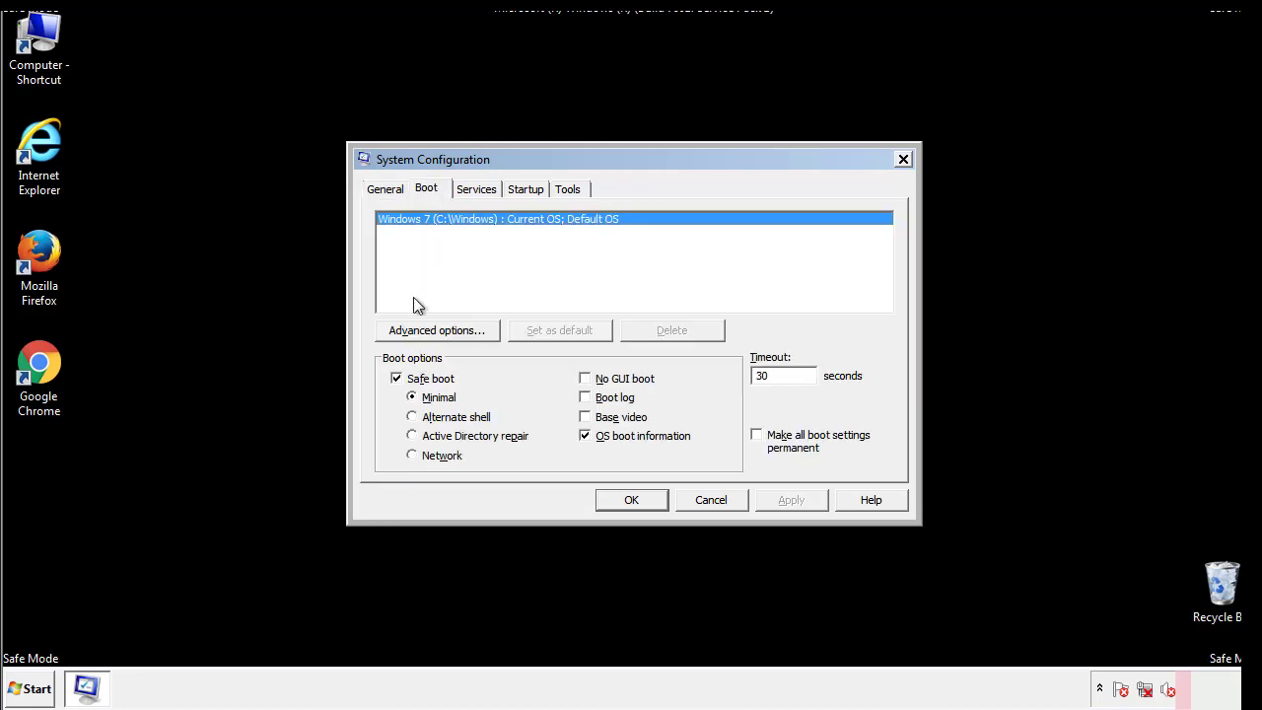
left_click(399, 381)
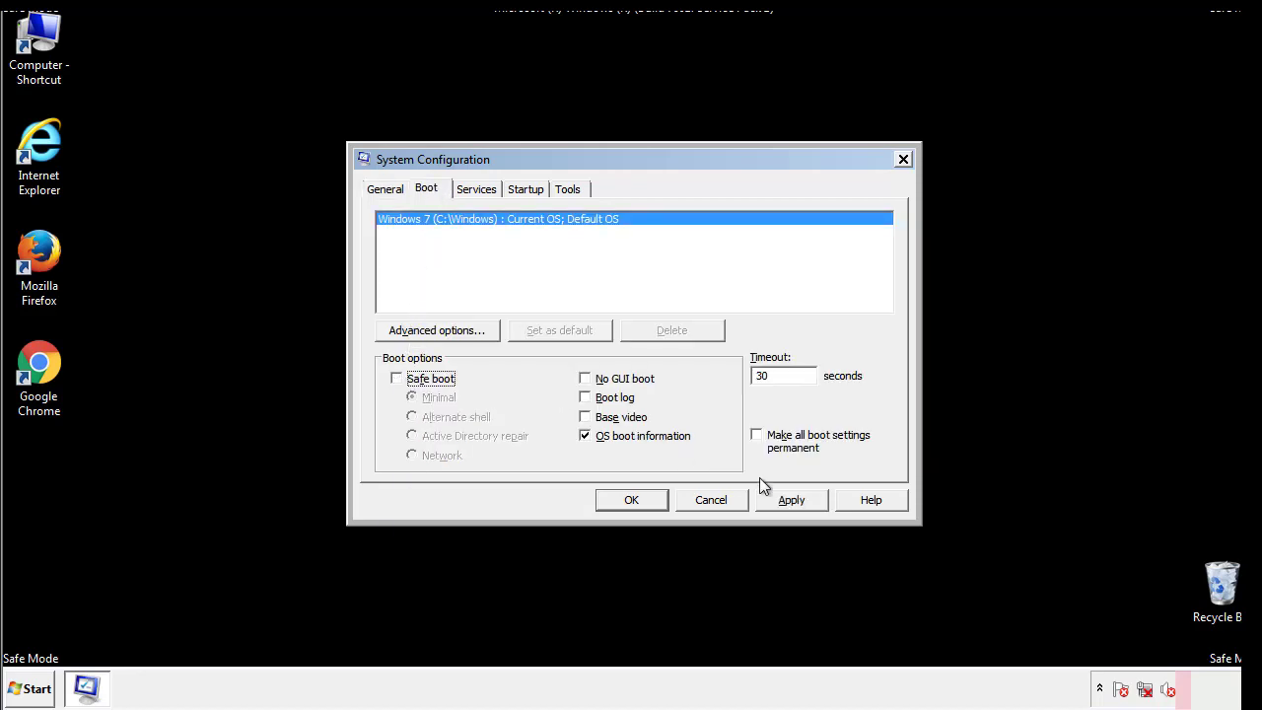
left_click(794, 499)
left_click(629, 500)
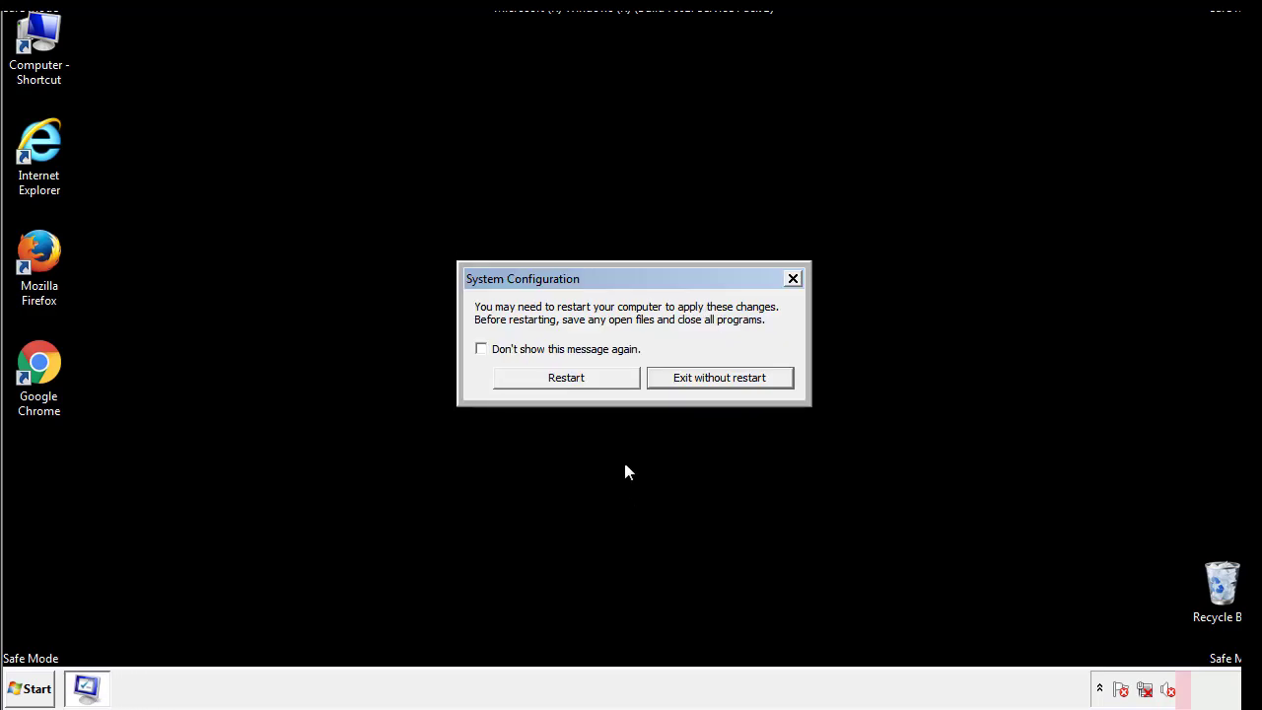
left_click(584, 385)
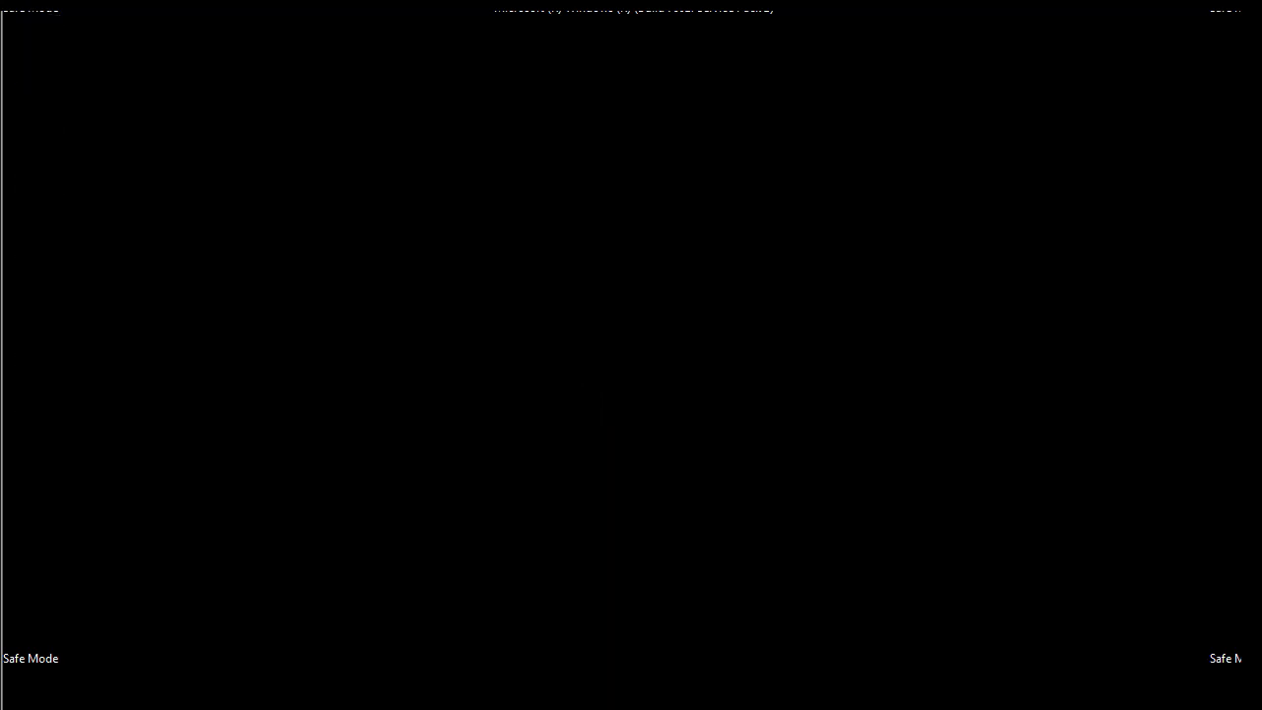